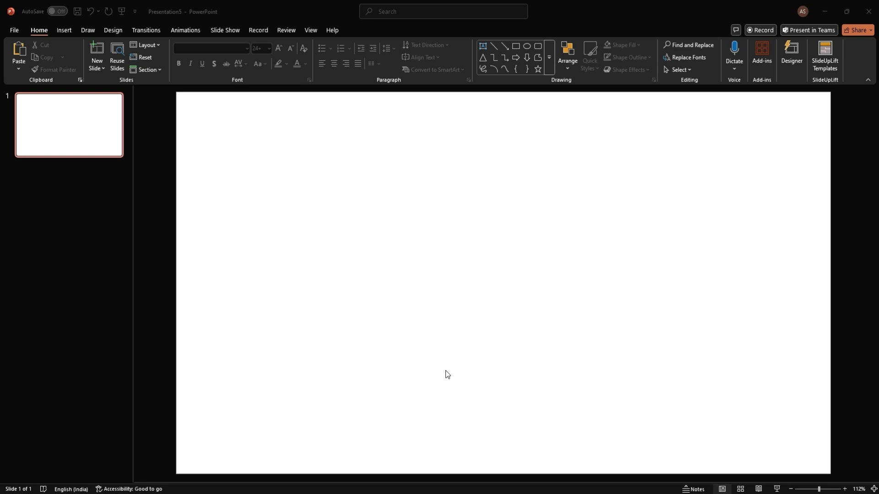
Fill the slide background with the Background picture file from the computer
right_click(397, 265)
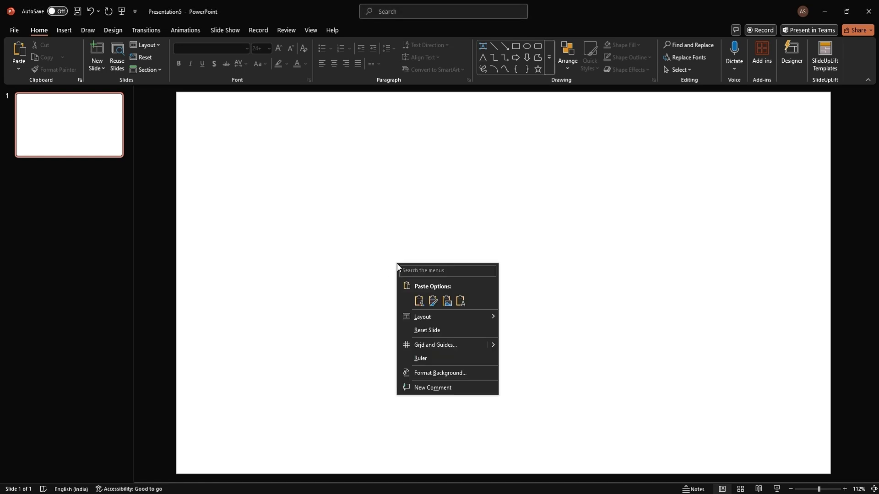
click(442, 377)
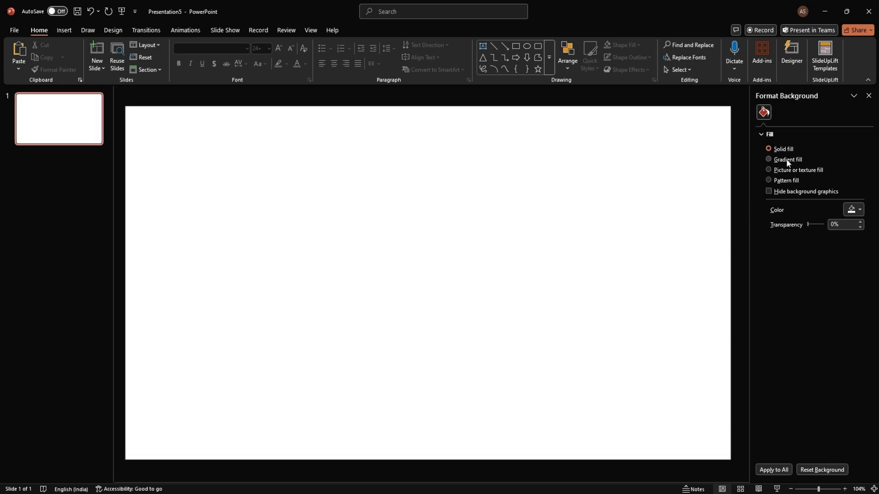
click(787, 171)
click(783, 218)
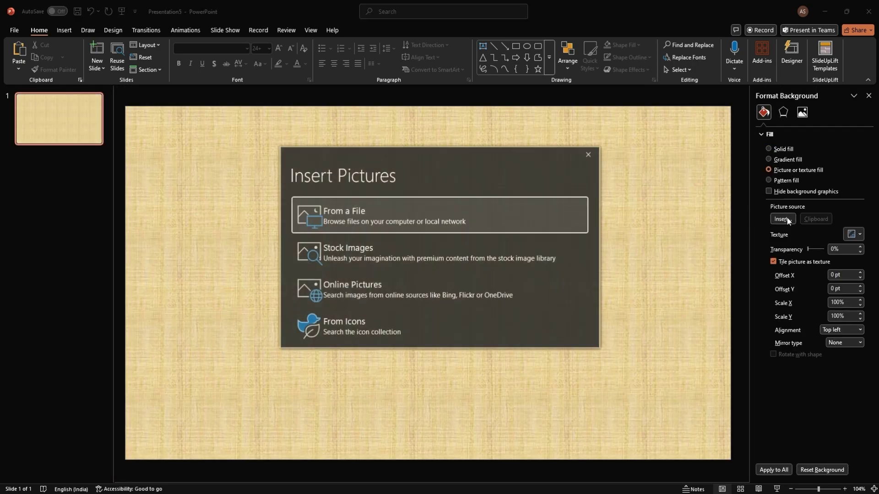
click(513, 218)
click(310, 144)
click(358, 285)
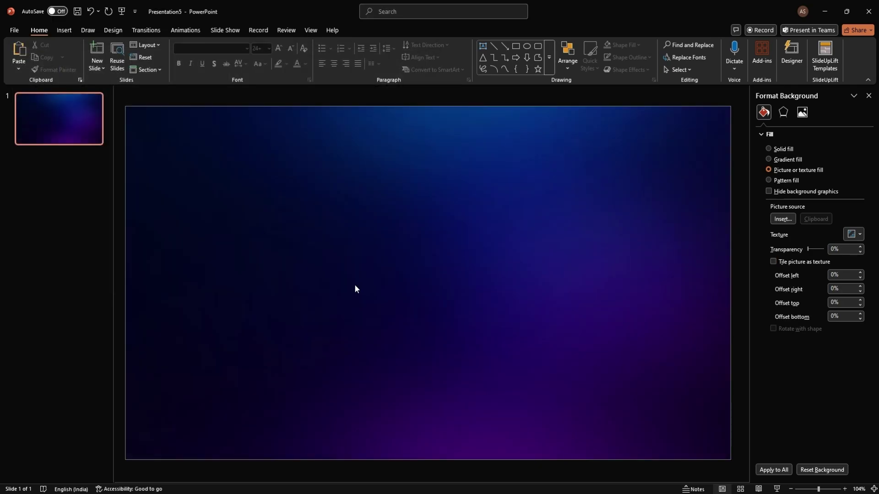
click(868, 96)
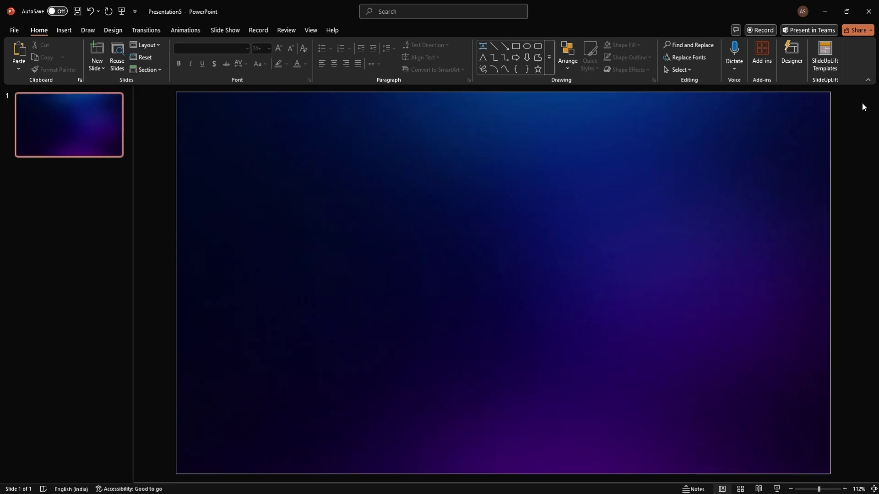
Show the guides and draw a rounded rectangle about 13.06 cm tall and 5.34 cm wide at the center of the slide
click(310, 30)
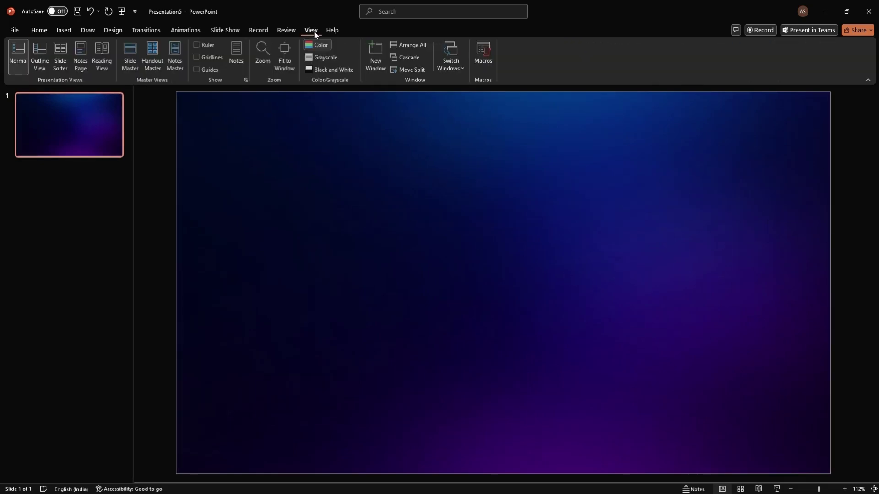
click(198, 70)
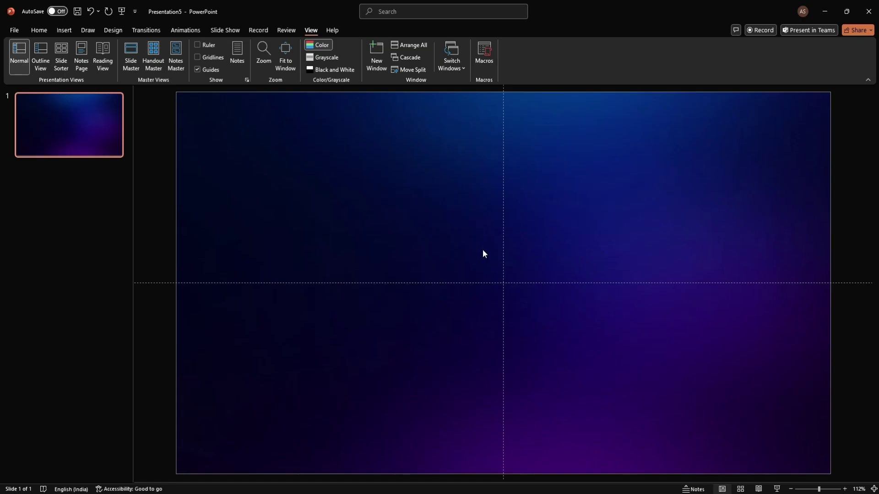
click(62, 30)
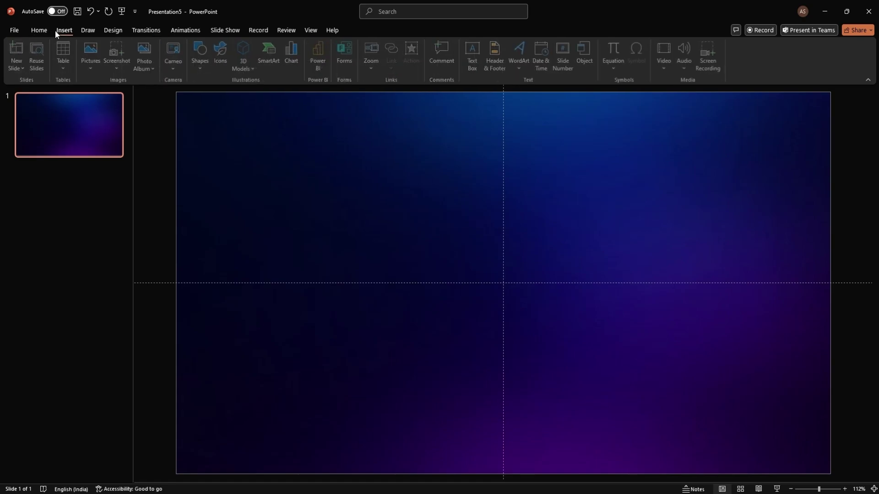
click(205, 68)
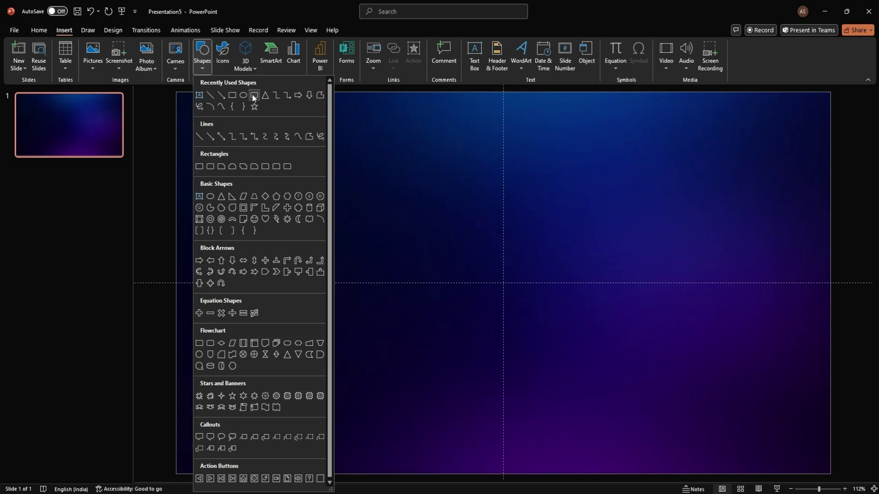
click(253, 96)
drag(451, 153, 554, 413)
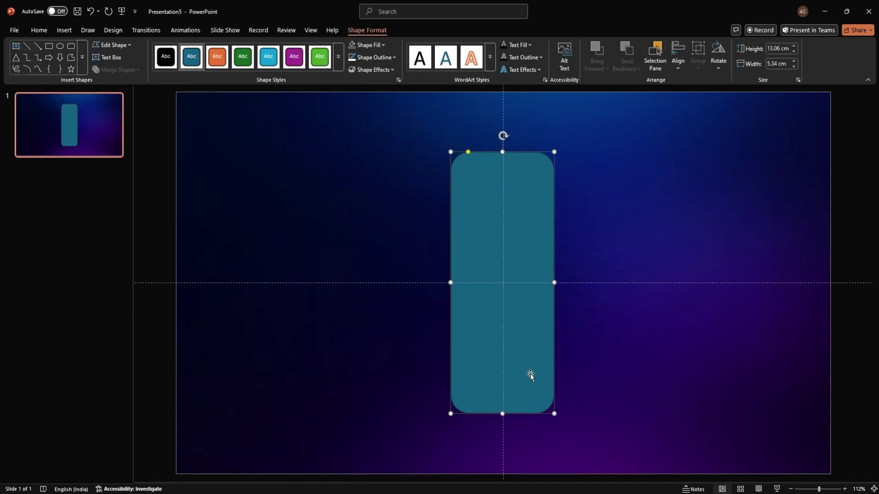
Give the rounded rectangle a radial gradient fill and remove the middle gradient stops, keeping only the two end stops
right_click(545, 243)
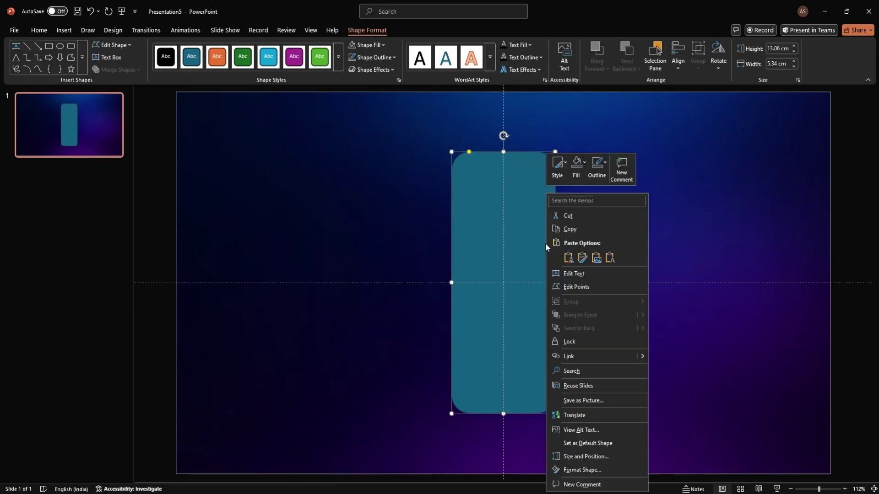
click(589, 469)
click(767, 189)
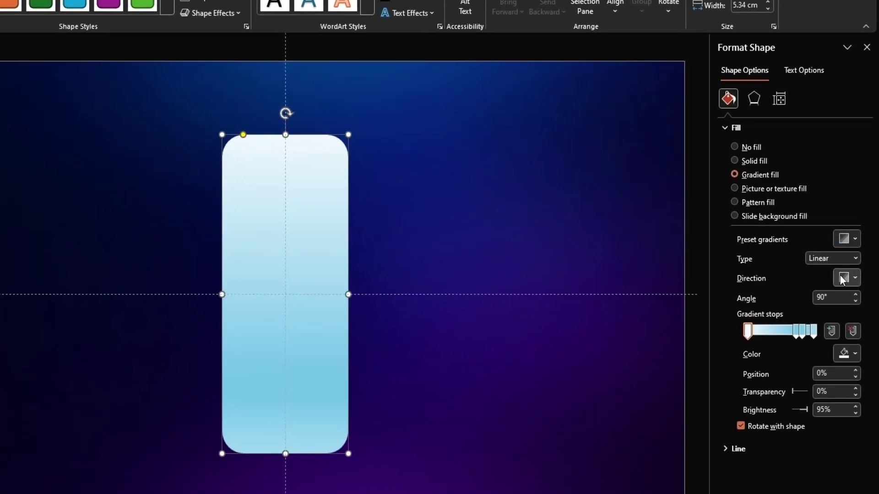
click(854, 258)
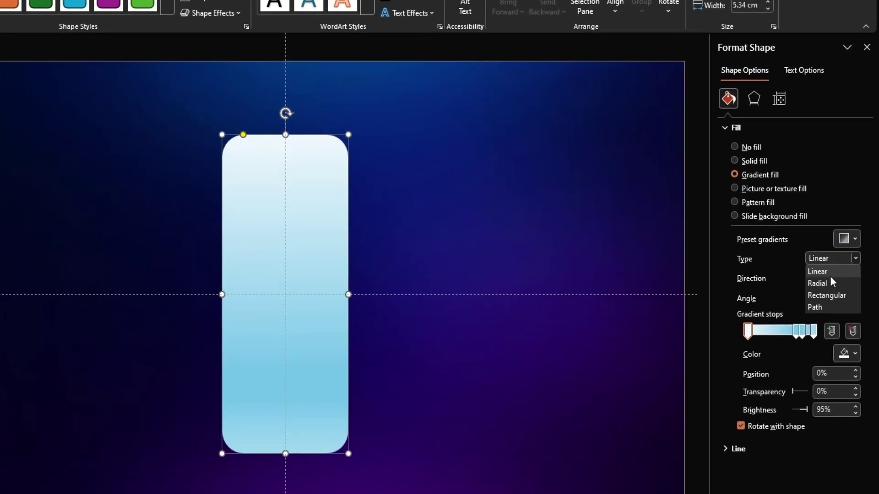
click(827, 282)
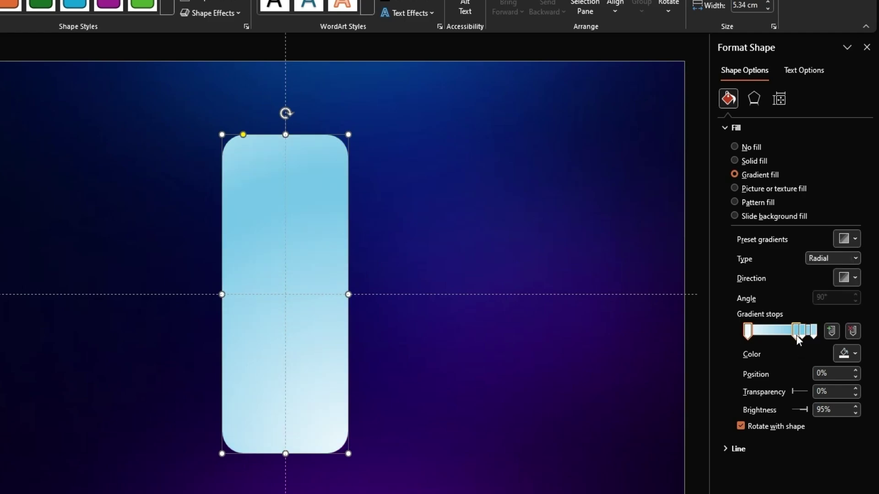
drag(797, 338, 826, 354)
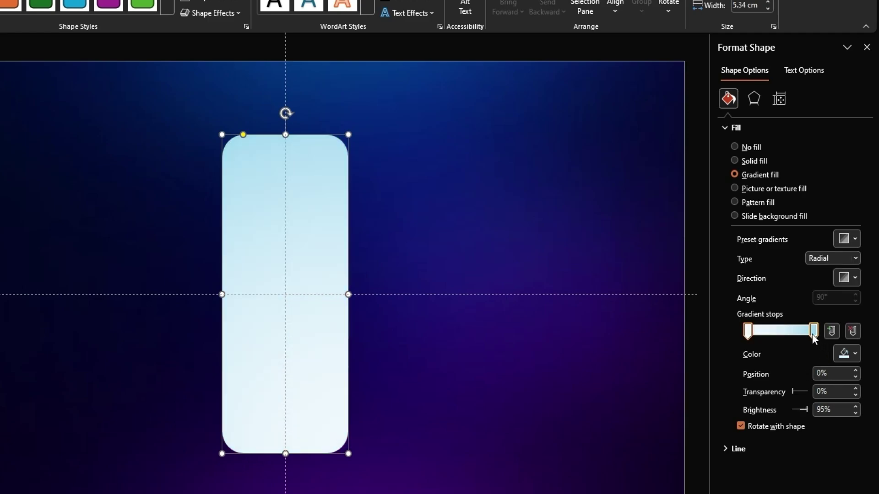
Set the last gradient stop's color to hex 342F73
click(812, 330)
click(847, 355)
click(480, 295)
double_click(280, 319)
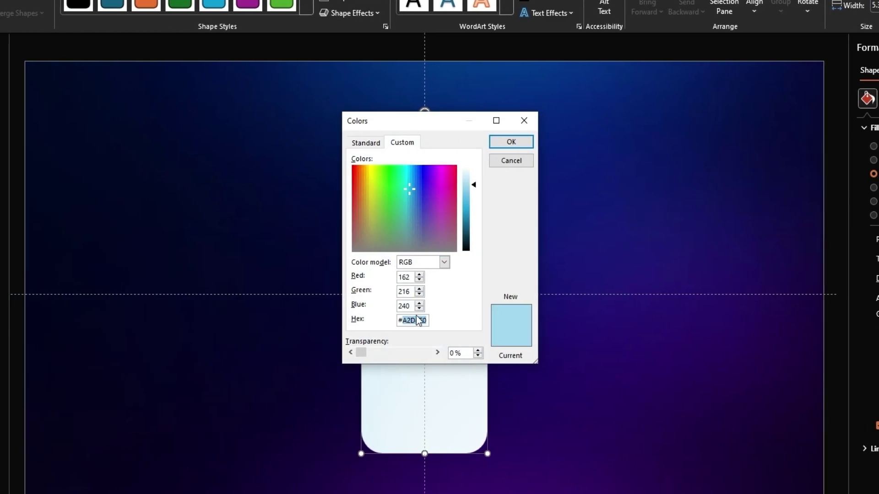
text(342F73)
key(Return)
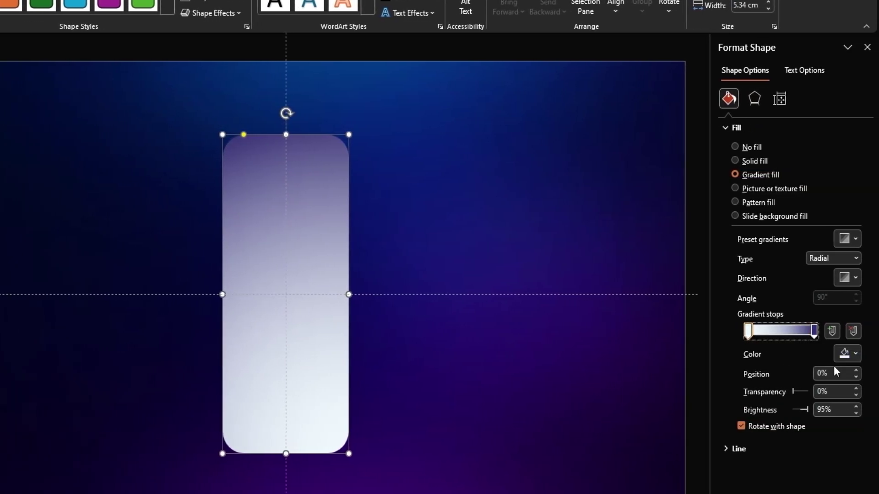
Set the first gradient stop's color to hex 632B8D
click(847, 353)
click(732, 319)
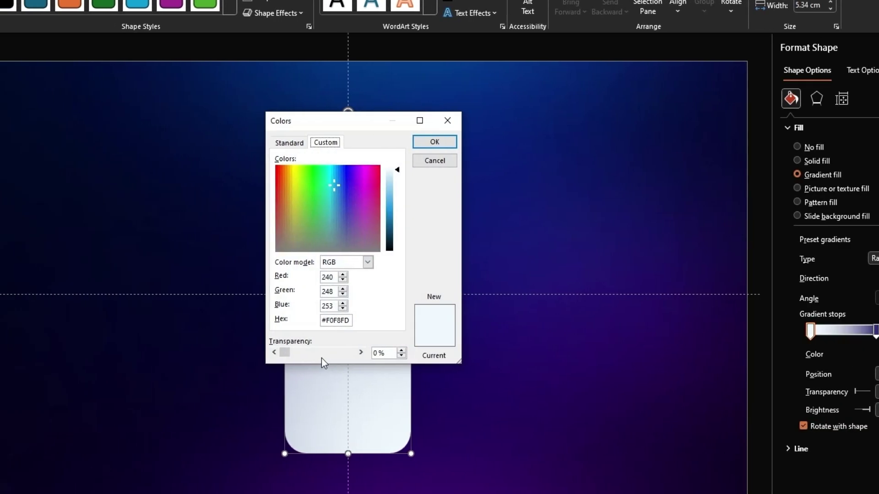
double_click(355, 321)
text(632B8D)
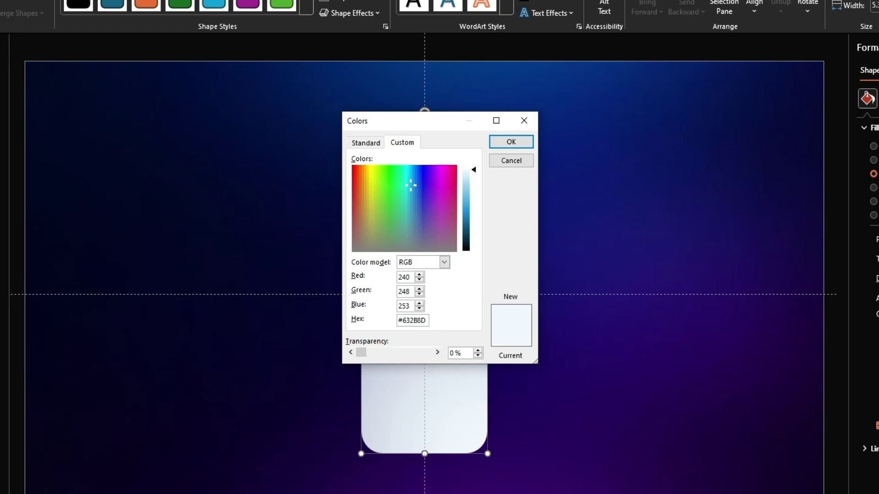
key(Return)
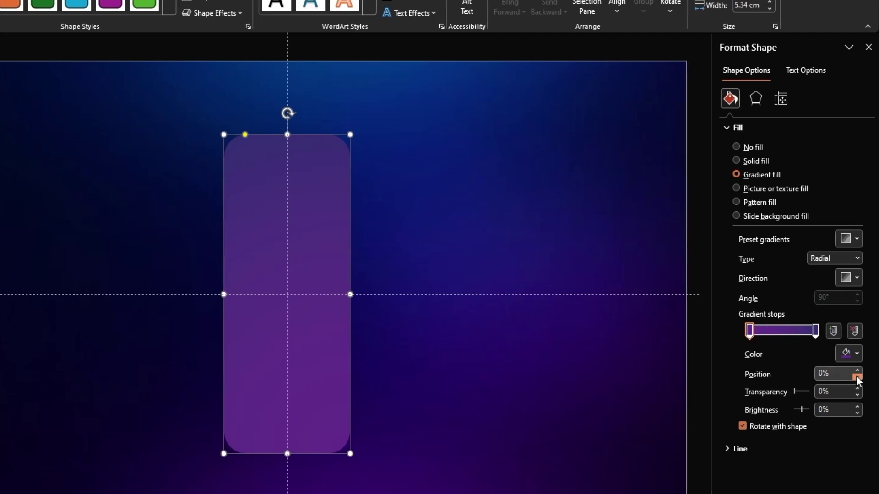
Position the first gradient stop at 25% and the last one at 80%
click(857, 372)
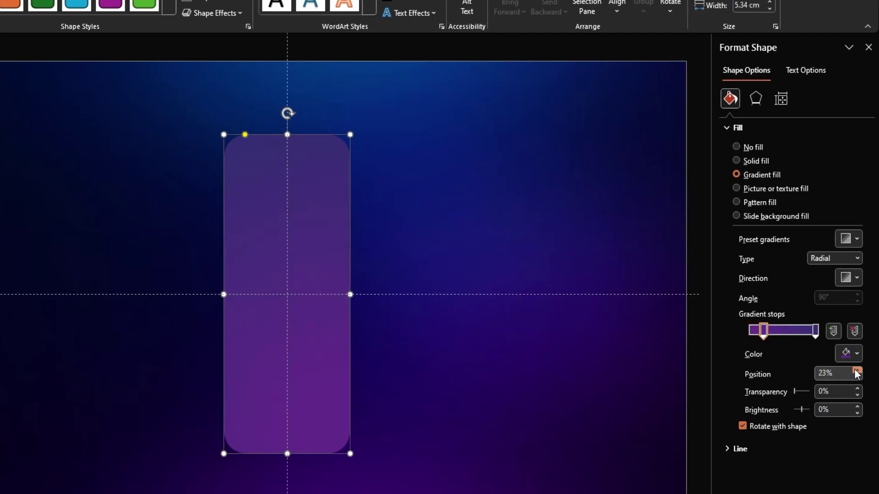
click(815, 330)
click(856, 376)
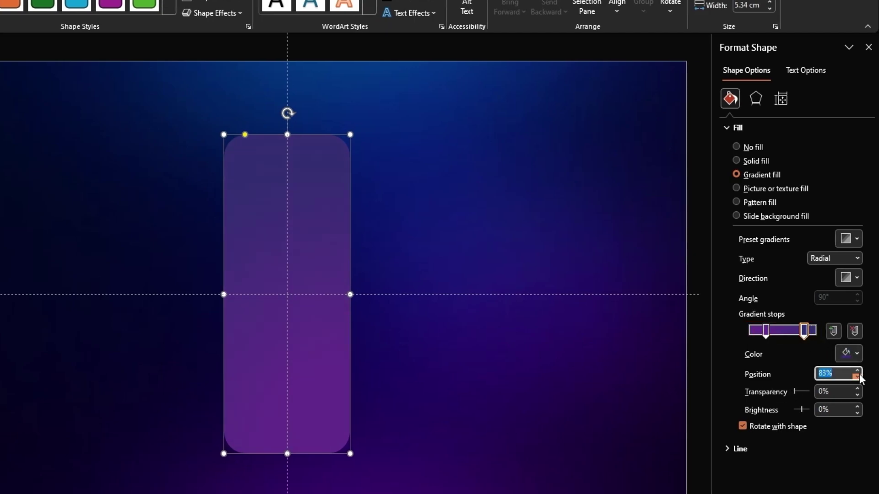
click(856, 376)
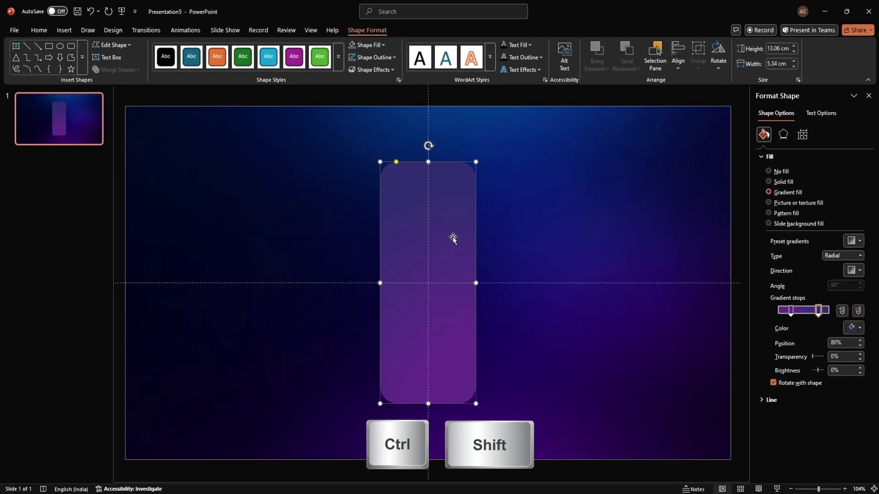
Duplicate the rounded rectangle, shorten the copy to 3.96 cm, place it over the original's lower end and label it 01
drag(452, 236, 318, 237)
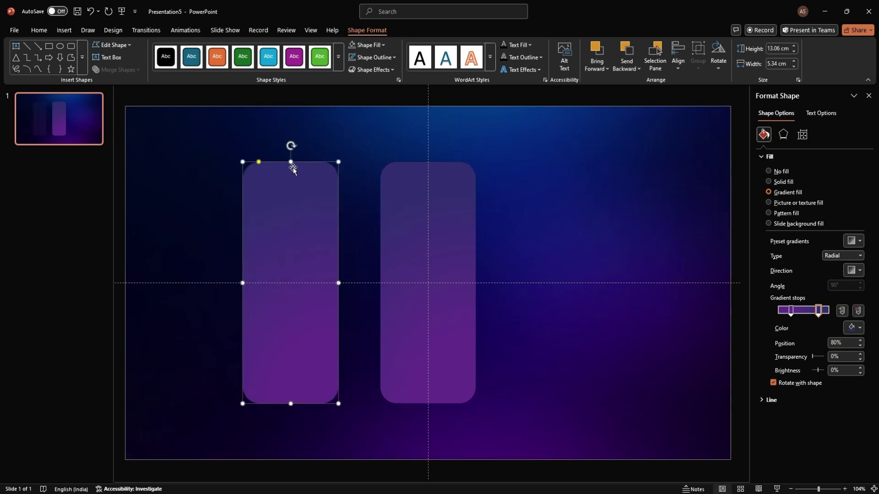
drag(294, 192, 441, 357)
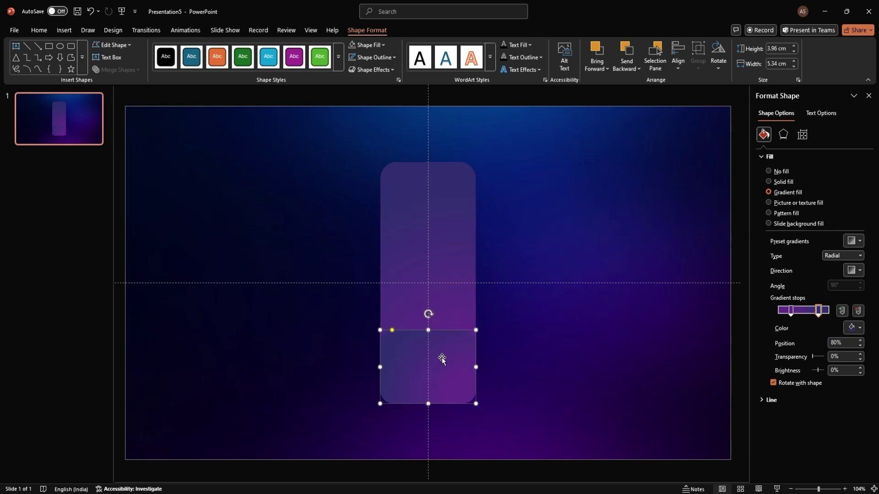
text(01)
Format the 01 label in the lower box as bold at font size 40
click(320, 177)
key(ctrl+a)
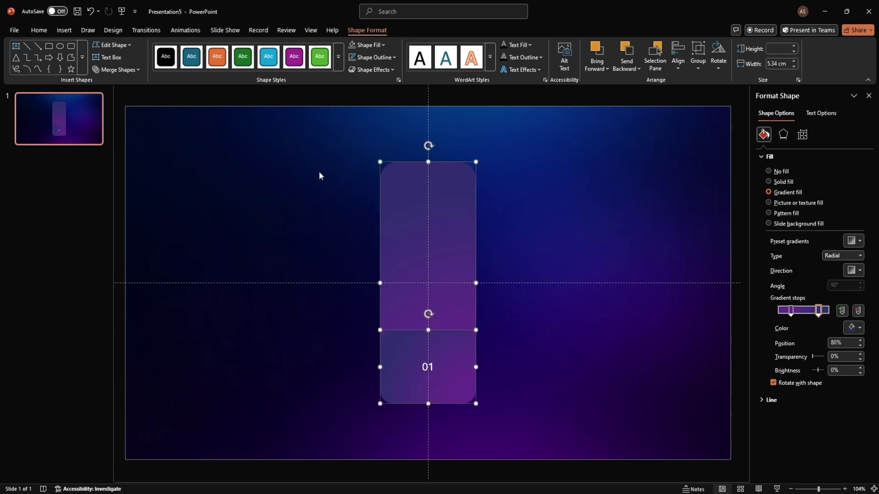
shift+click(392, 239)
click(279, 47)
click(279, 47)
click(279, 47)
click(280, 46)
click(279, 46)
click(280, 47)
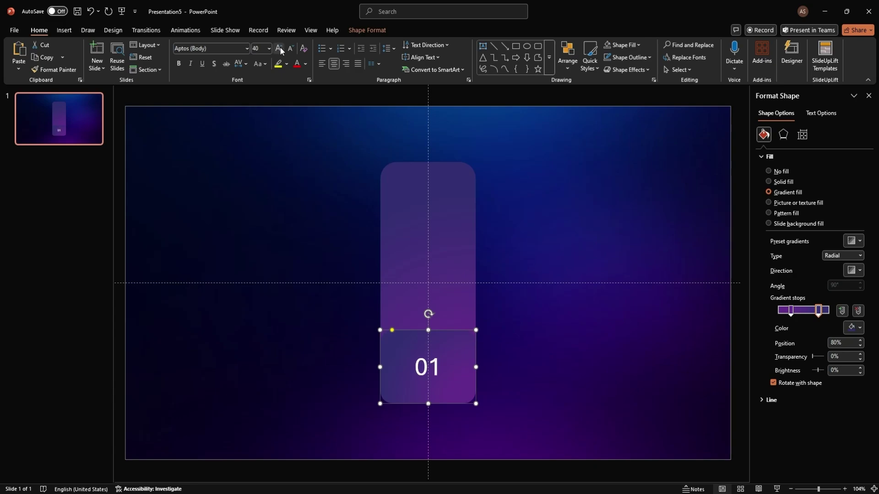
click(179, 63)
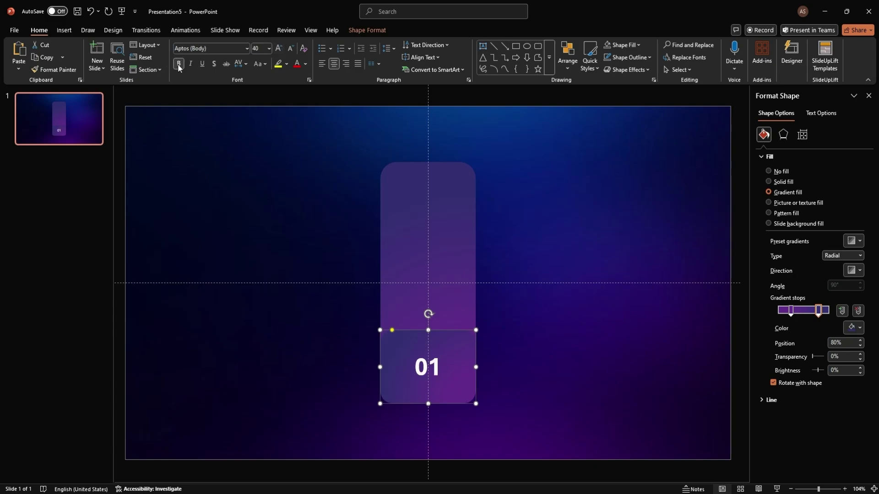
Select the 01 box together with the tall rounded rectangle behind it
click(529, 356)
click(459, 361)
shift+click(459, 228)
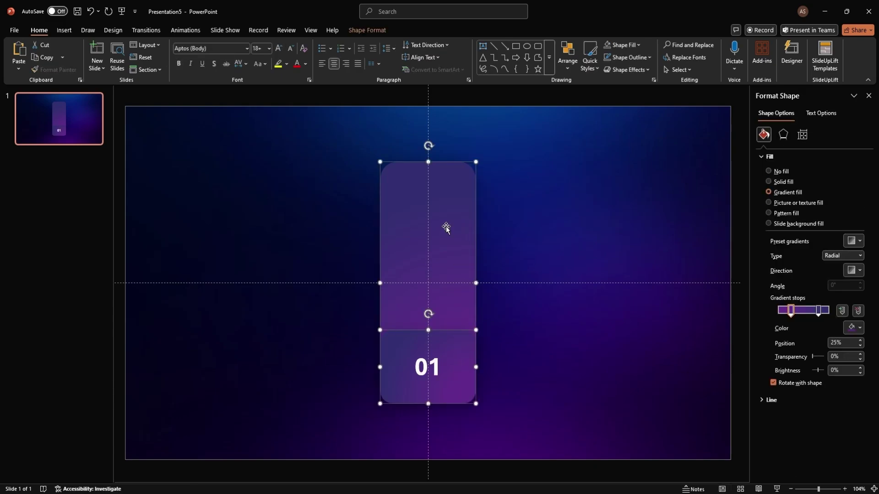
Insert the icon picture 01 from the Elements folder, shrink it to 3.35 cm square and place it above the number box
click(66, 31)
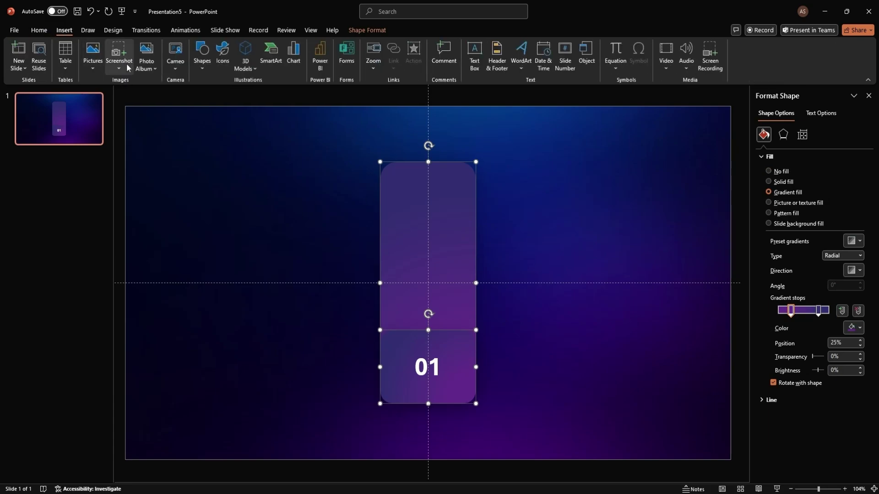
click(93, 55)
click(108, 96)
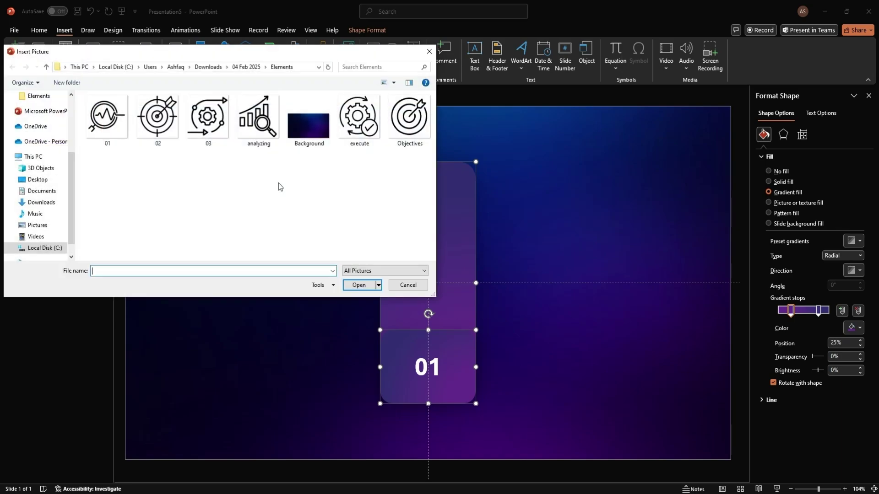
click(105, 129)
click(346, 287)
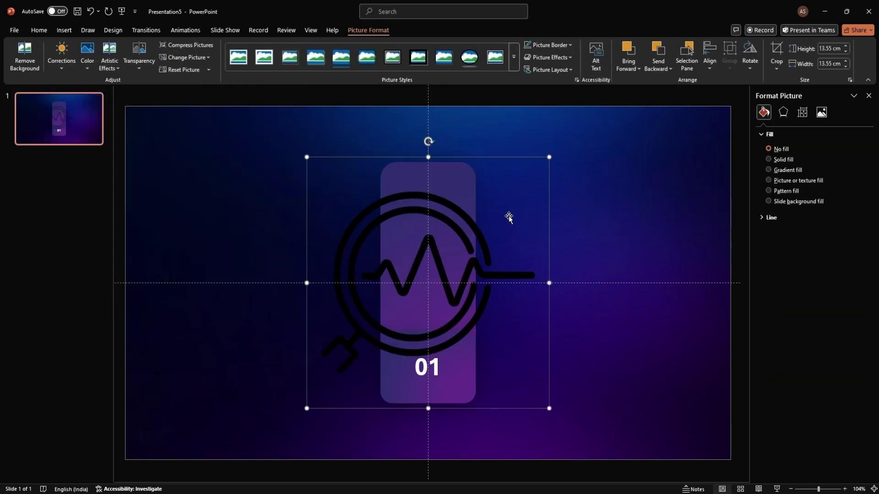
drag(527, 177, 441, 222)
Turn the icon white by setting its picture brightness to 100%
click(822, 113)
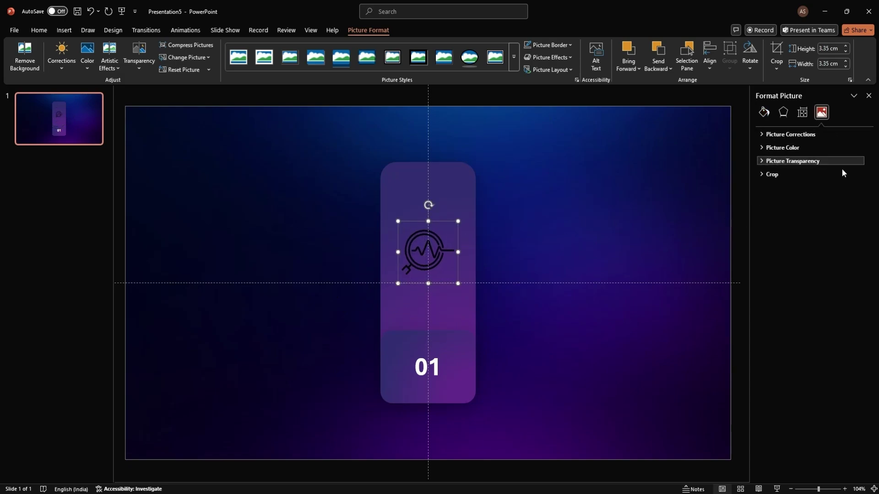
click(816, 135)
click(822, 215)
text(100)
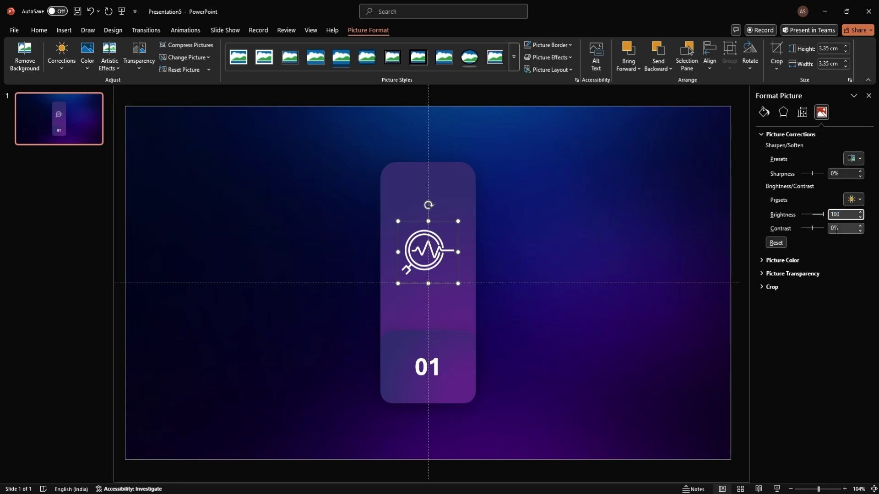
Shift the icon slightly down toward the card's middle and fine-tune its vertical position
drag(446, 221, 446, 235)
key(ctrl+Up)
key(ctrl+Up)
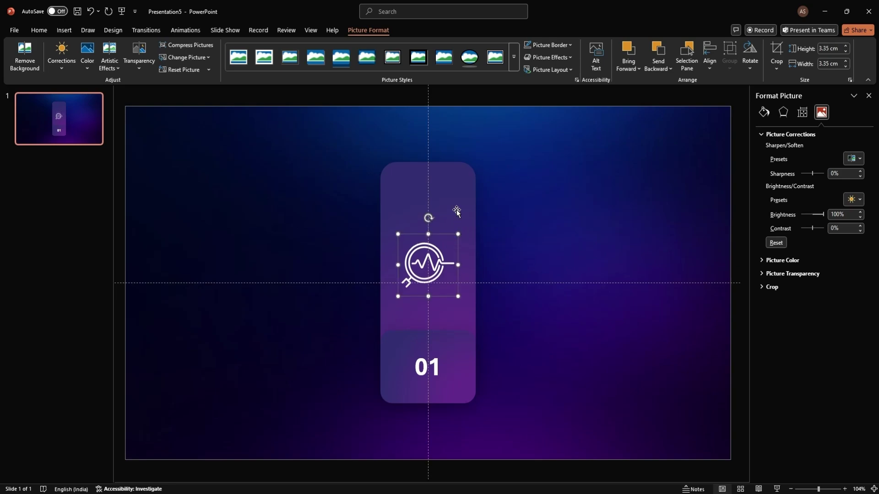
Group the white icon, the tall rounded rectangle and the 01 box into one card
shift+click(457, 211)
shift+click(467, 367)
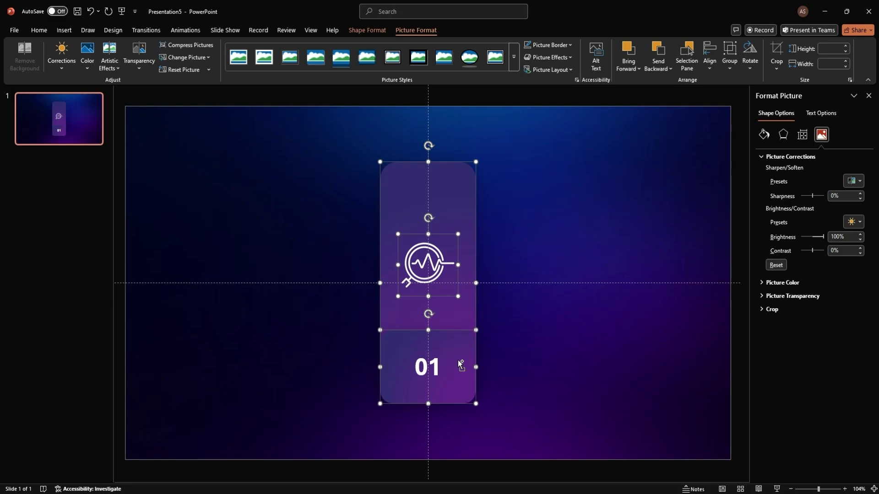
key(ctrl+g)
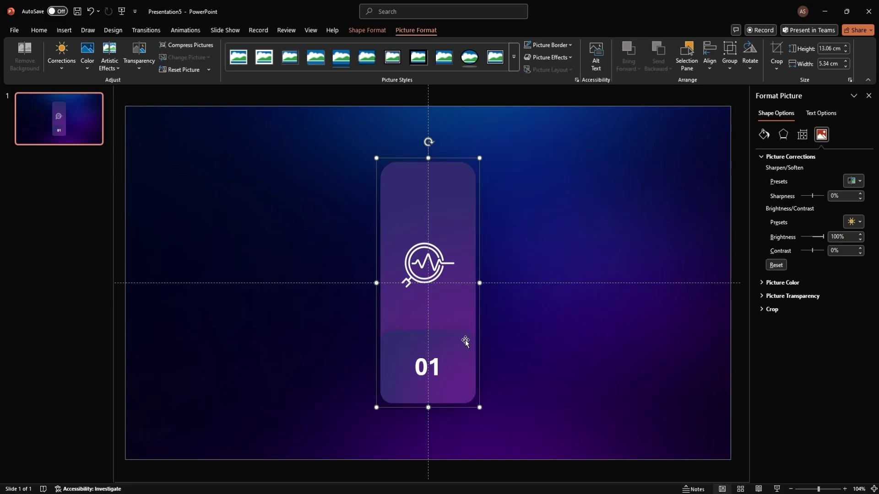
Duplicate the grouped card twice, placing one copy flush against each side of the centred card
drag(460, 197, 364, 202)
click(513, 217)
click(464, 247)
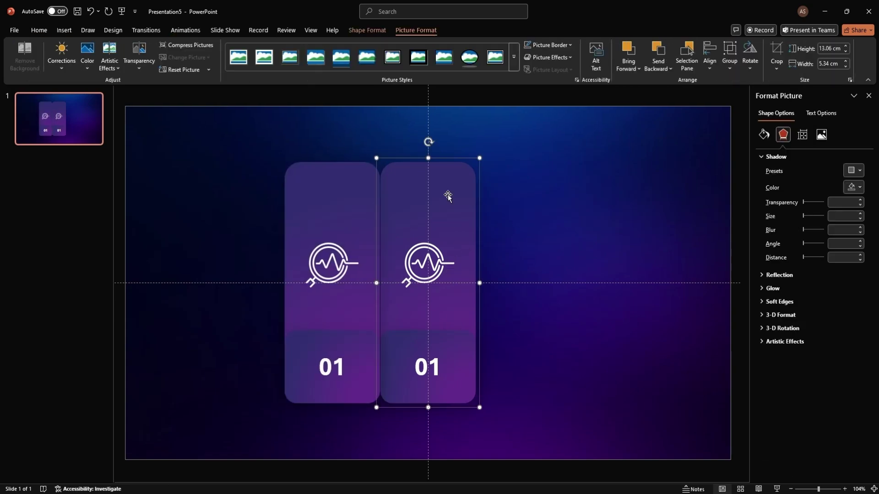
drag(522, 210, 552, 207)
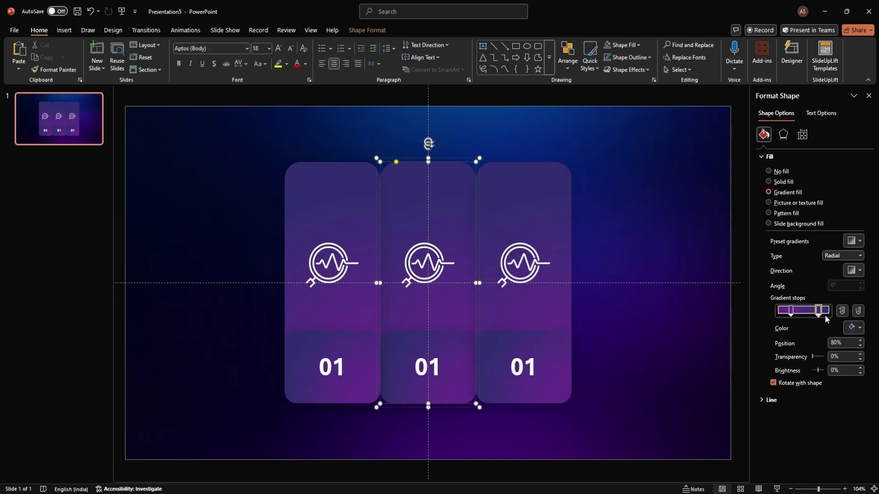
Set the 80% gradient stop of the middle card's tall rectangle to hex colour #253779
click(854, 327)
click(778, 308)
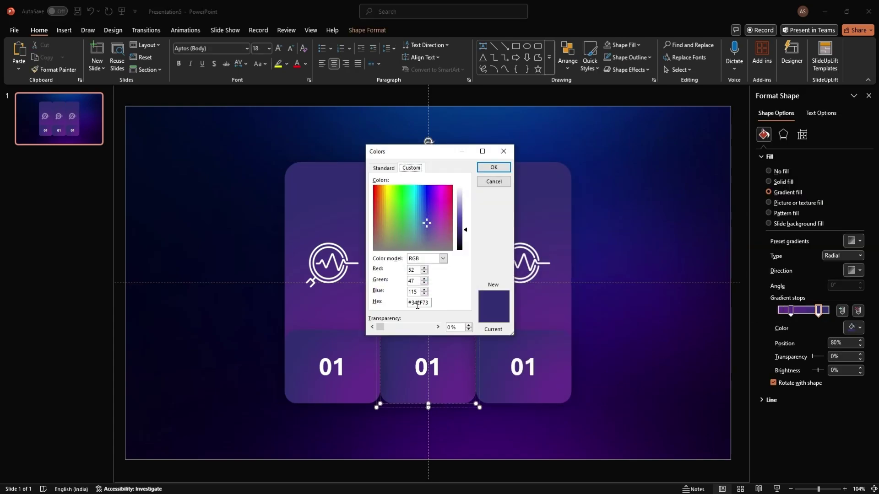
double_click(418, 303)
text(253779)
key(Return)
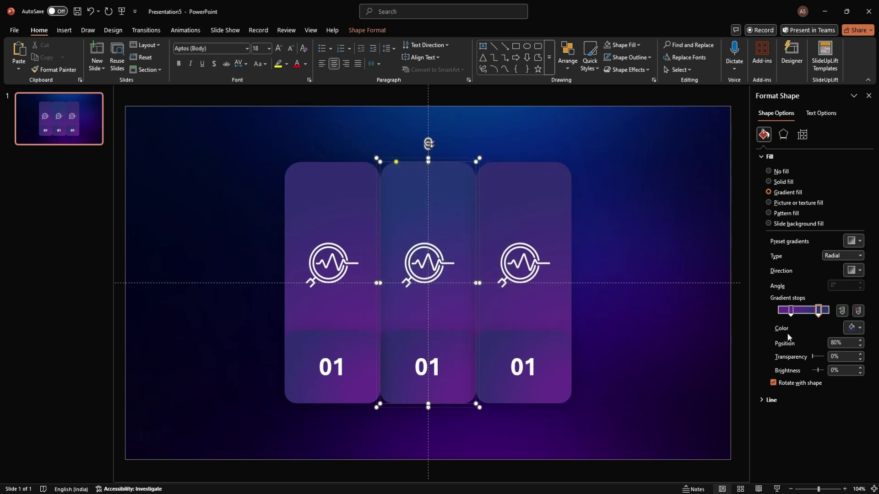
Set the 25% gradient stop of the middle card's tall rectangle to hex colour #504BB3
click(852, 328)
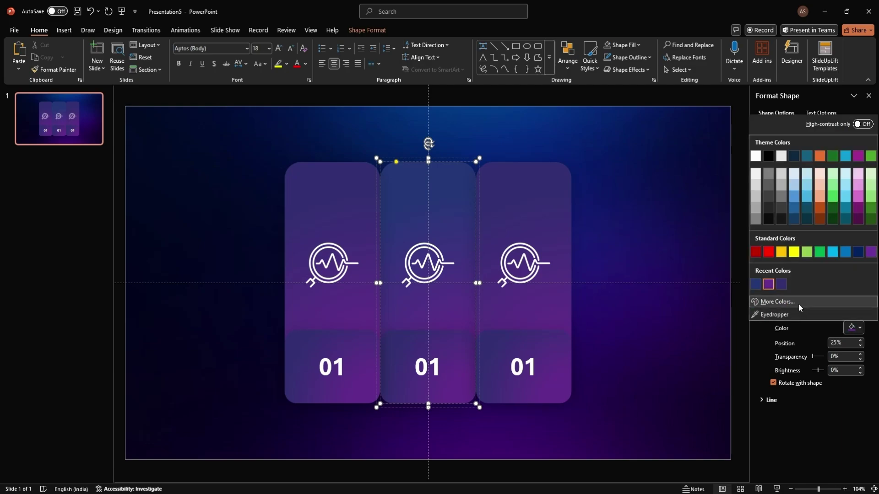
click(744, 302)
double_click(419, 302)
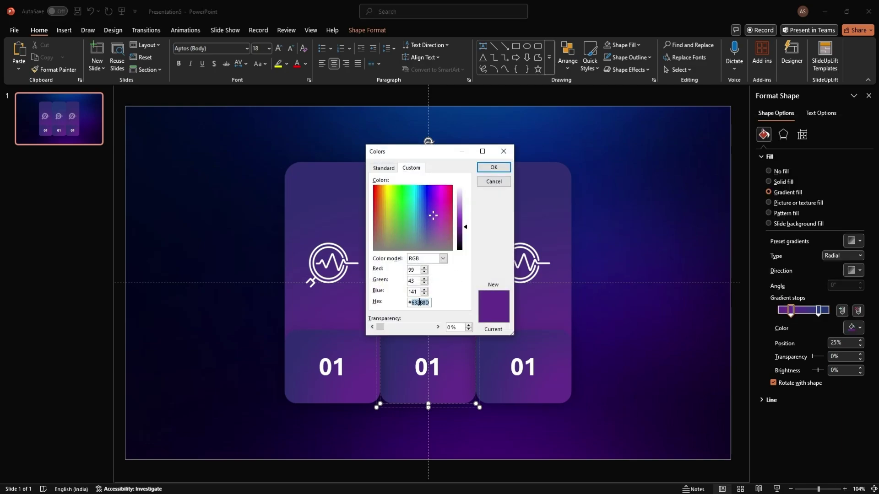
text(504BB3)
key(Return)
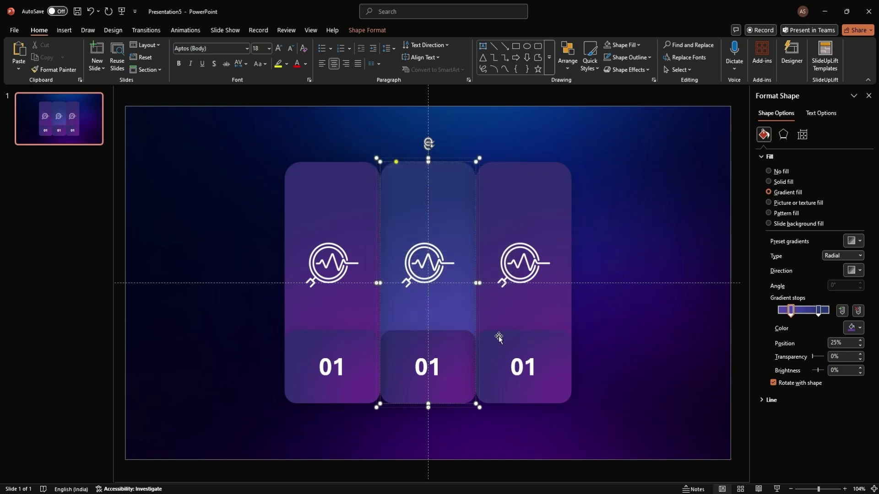
Recolour the middle number box's gradient stops to #504BB3 at 25% and #253779 at 80%, and change its number to 02
shift+click(448, 344)
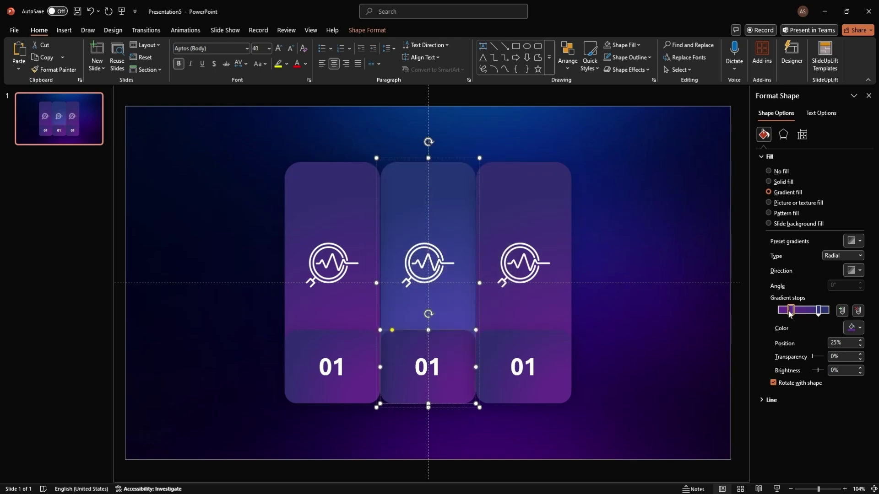
click(854, 329)
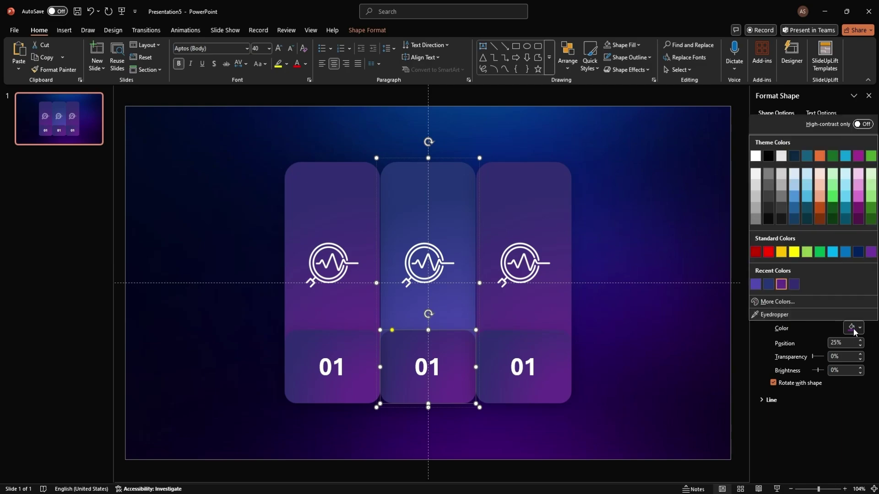
click(755, 285)
click(818, 311)
click(854, 328)
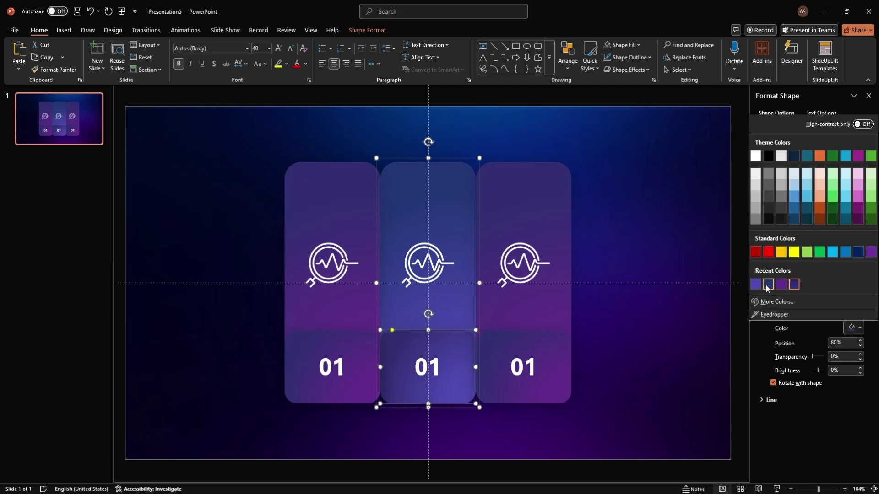
click(768, 284)
double_click(411, 366)
text(02)
Set the 80% gradient stop of the third card's tall rectangle to hex colour #253779
click(534, 181)
click(764, 135)
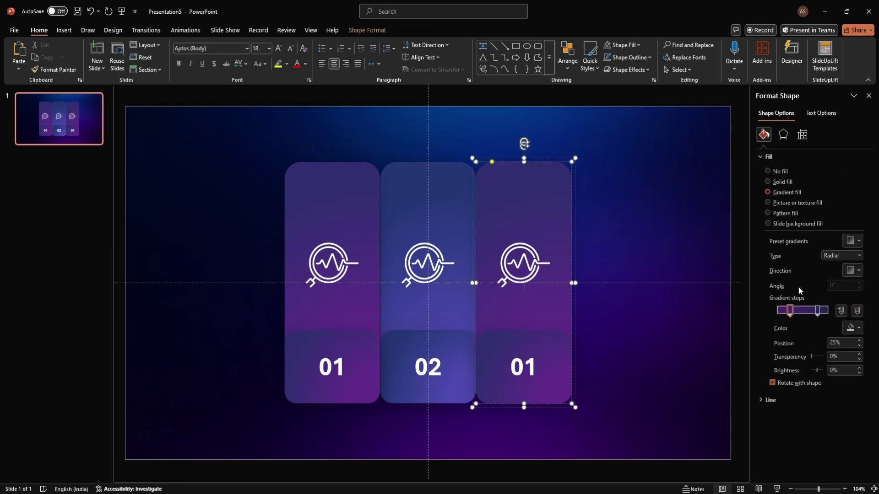
click(854, 327)
click(784, 304)
double_click(424, 302)
text(253779)
key(Return)
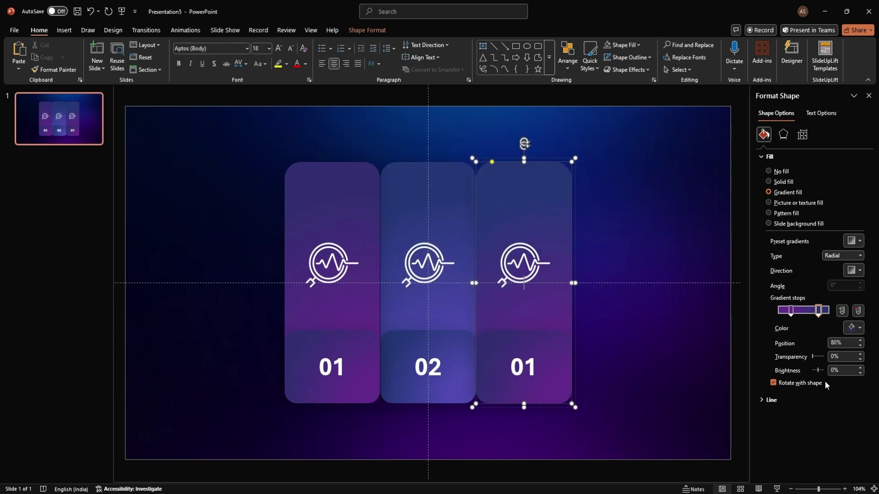
Set the 25% gradient stop of the third card's tall rectangle to hex colour #1957AC
click(790, 310)
click(854, 327)
click(728, 303)
double_click(419, 303)
text(1957AC)
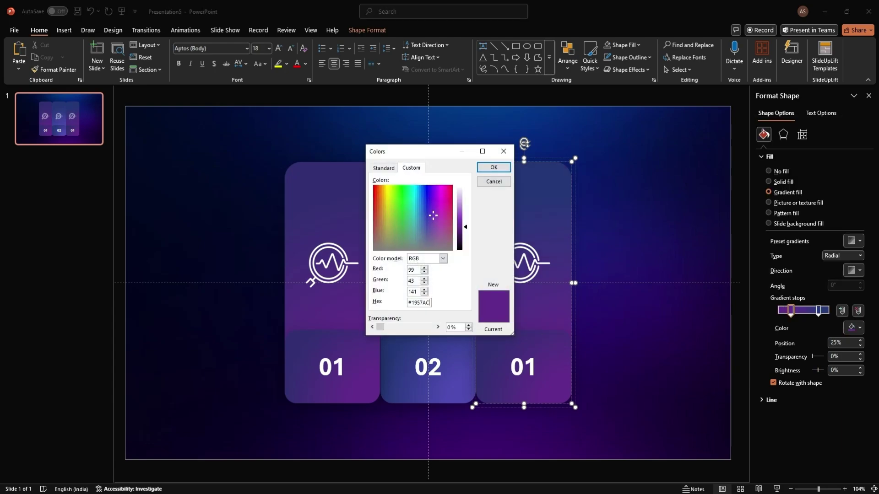
key(Return)
Recolour both gradient stops of the third card's number box to match that card's blue gradient
click(561, 357)
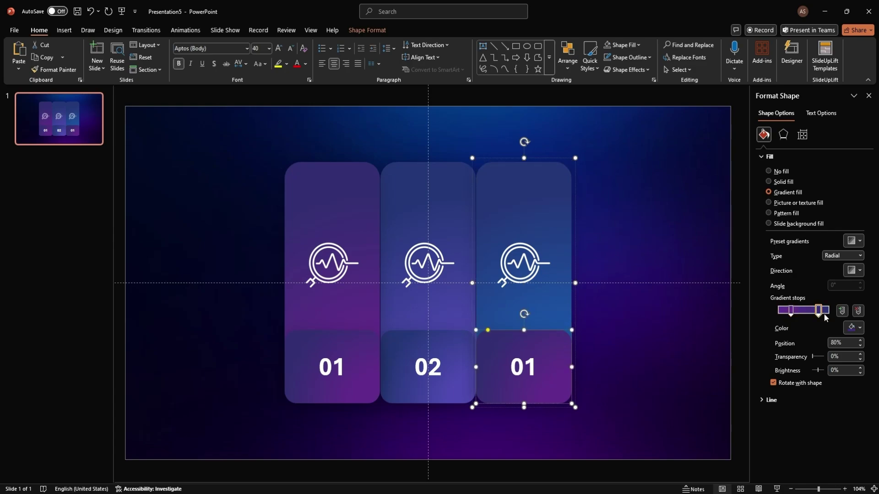
click(854, 327)
click(764, 288)
click(791, 311)
click(854, 327)
click(768, 285)
Change the third card's number to 03 and save the presentation
click(868, 96)
text(03)
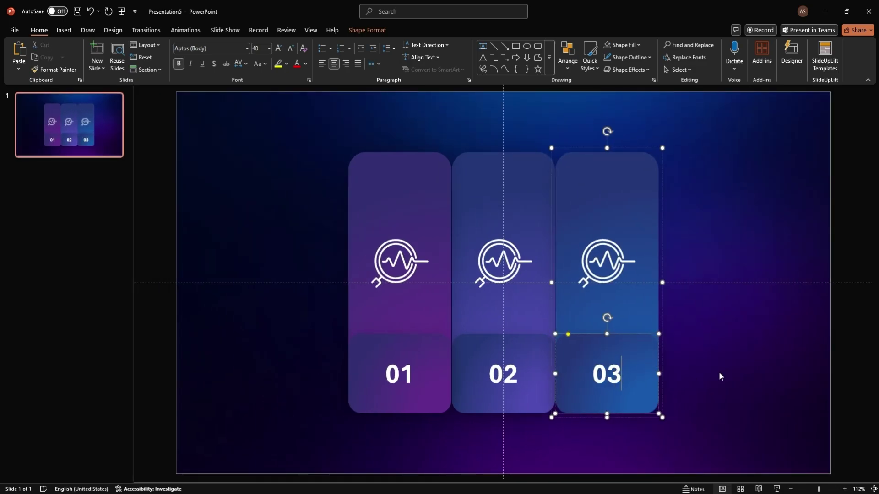
click(719, 375)
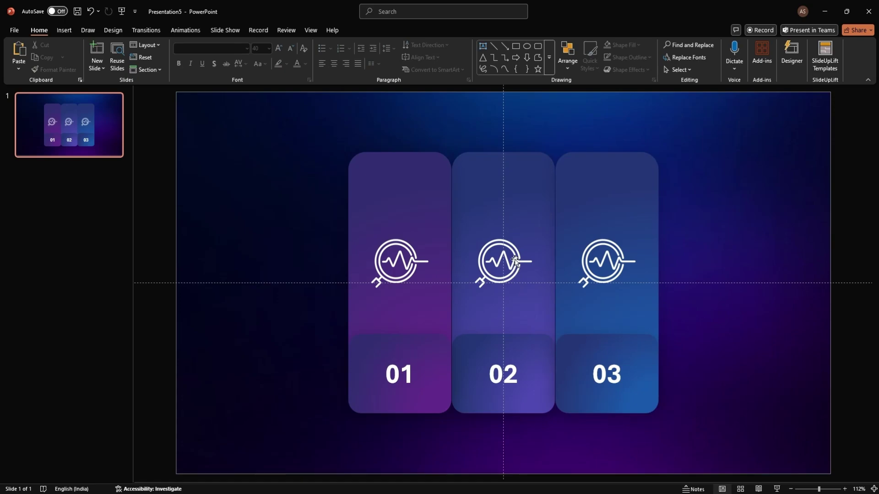
key(ctrl+s)
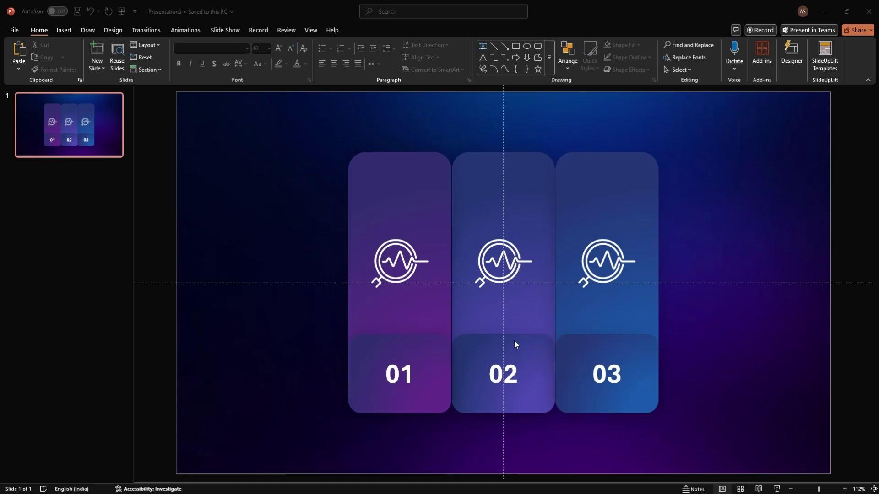
Replace the icon on card 02 with the target picture from file and set its brightness to 100%
click(518, 267)
click(515, 261)
right_click(515, 261)
mouse_move(561, 98)
click(643, 100)
double_click(158, 119)
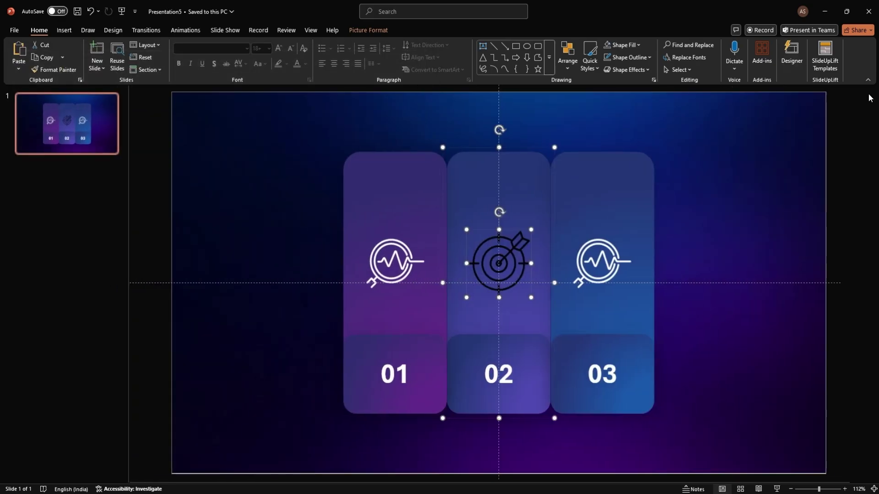
right_click(519, 236)
click(549, 458)
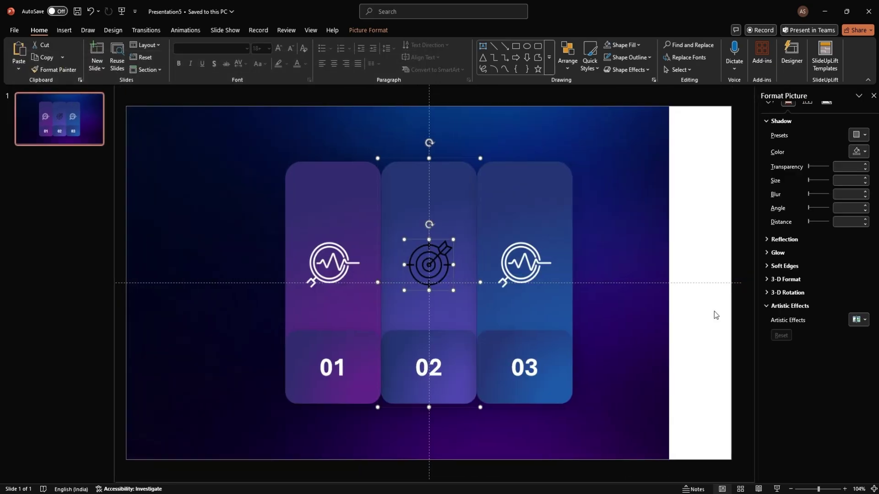
Replace the icon on card 03 with the gear-and-arrows picture from file
click(530, 248)
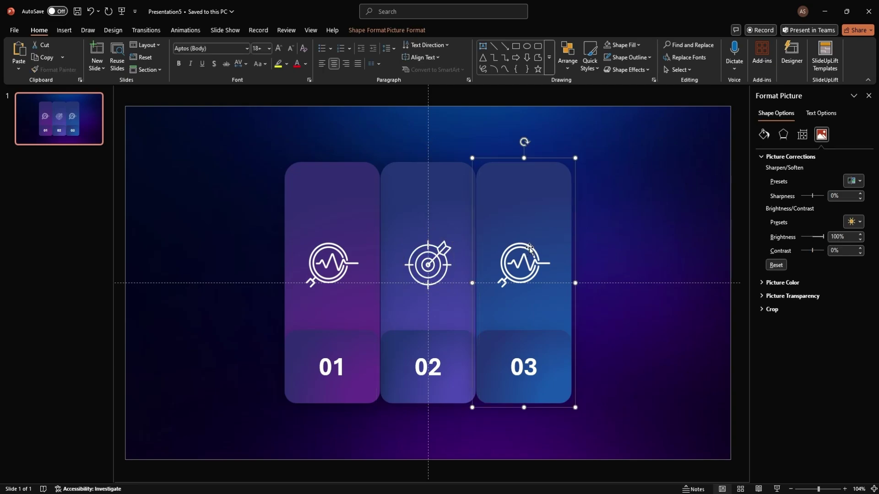
right_click(529, 248)
click(652, 327)
click(210, 116)
click(357, 286)
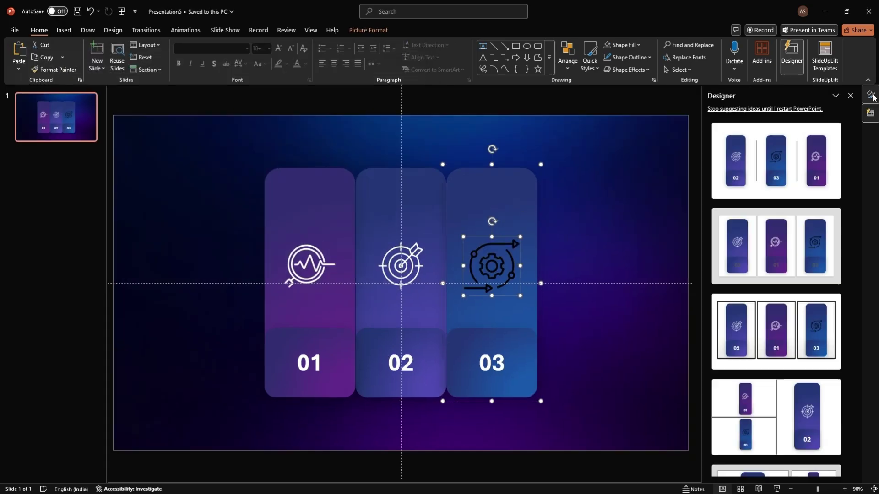
Set the gear icon's brightness to 100% and shrink it slightly on card 03
click(870, 95)
drag(843, 214, 819, 221)
text(100)
drag(554, 234, 547, 239)
click(634, 260)
click(783, 112)
click(868, 95)
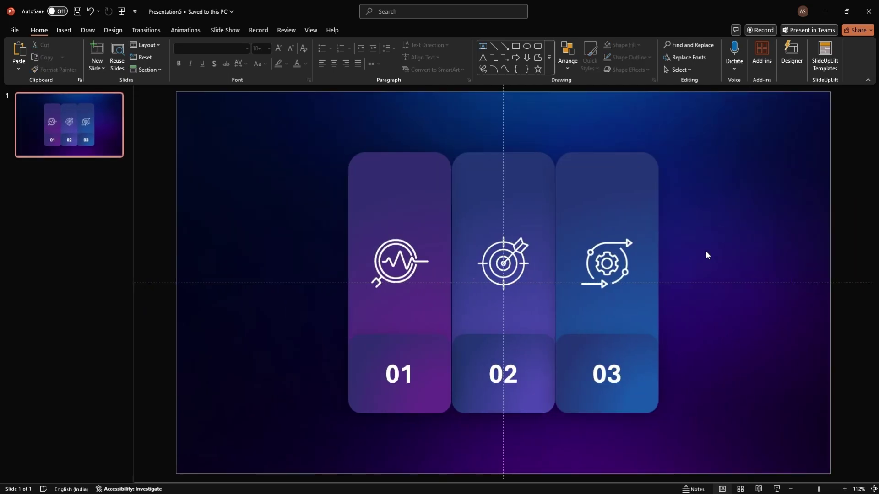
Give card 01's tall rectangle a top bevel 3 pt wide and 3.5 pt high
click(447, 191)
right_click(447, 191)
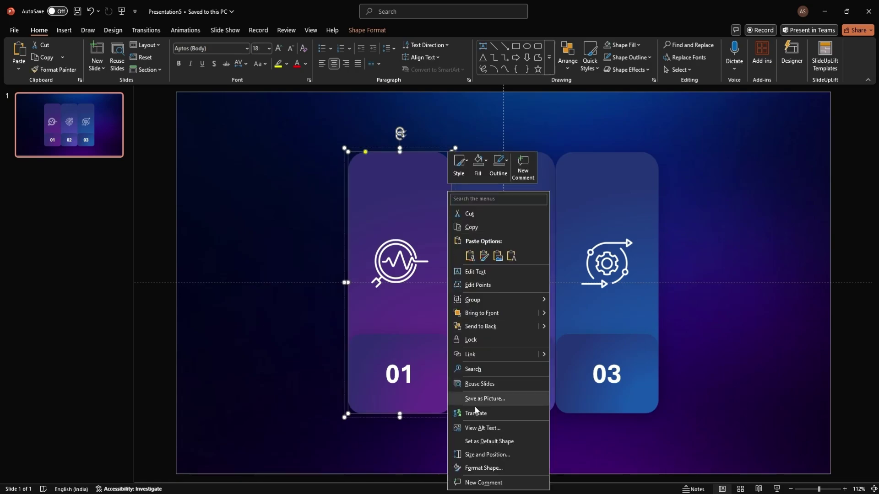
click(489, 471)
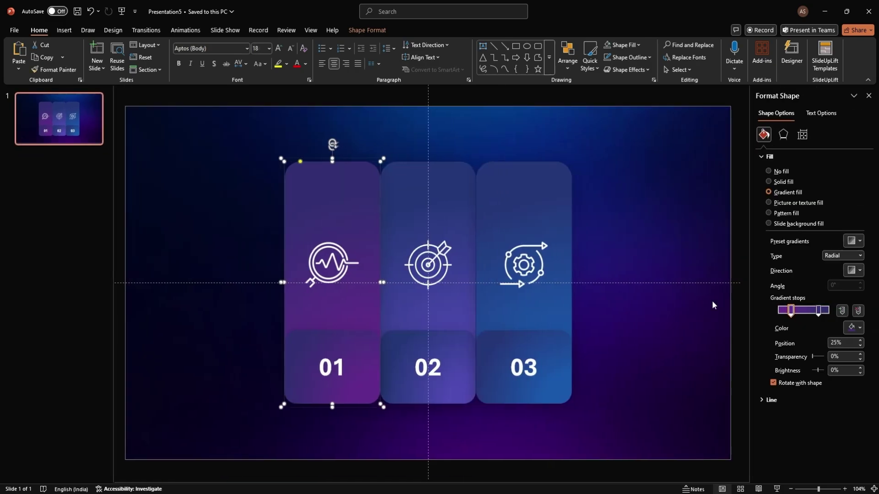
click(782, 134)
click(771, 321)
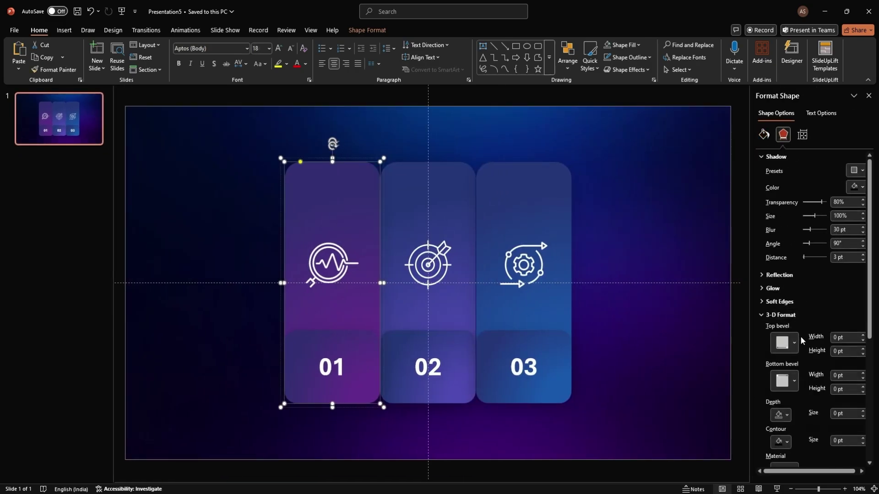
click(795, 343)
click(782, 260)
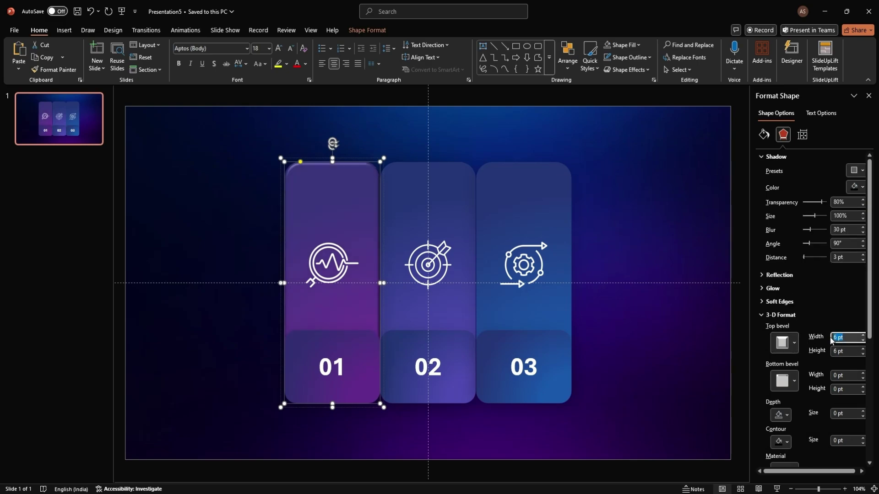
text(3)
key(Tab)
text(3.)
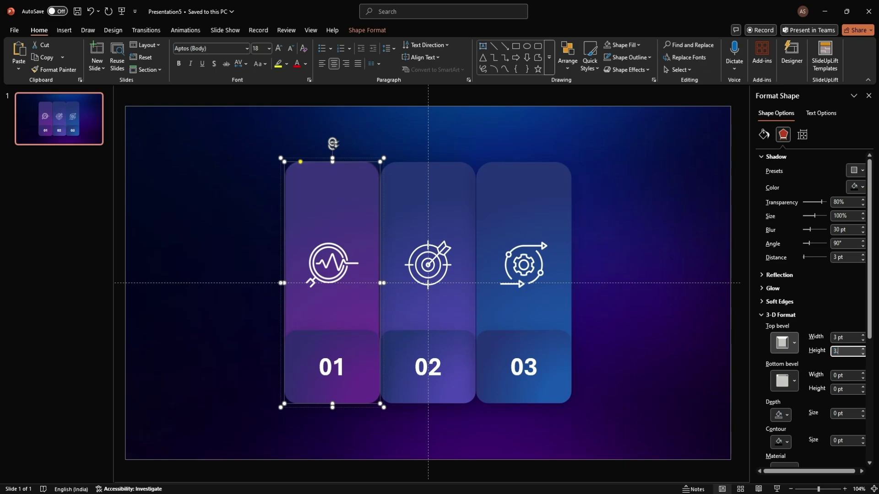
Change the 3-D lighting preset of card 01's tall rectangle and set its lighting angle to 80°
scroll(805, 368, down, 4)
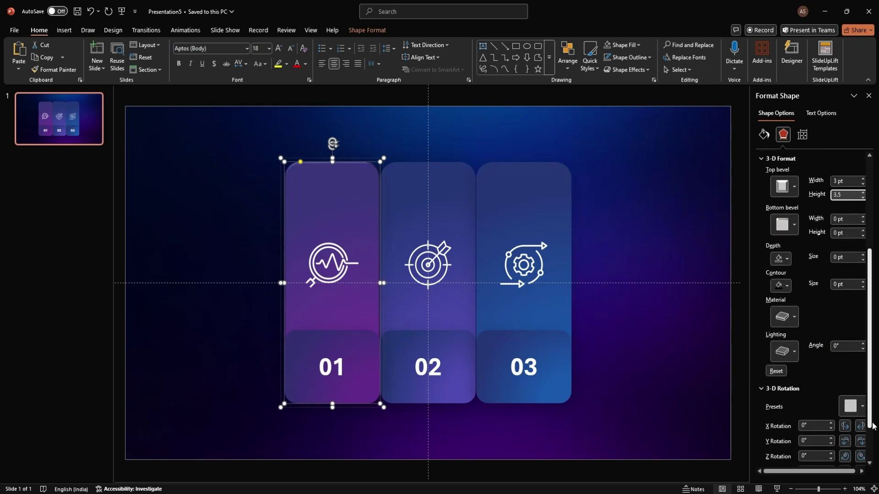
click(789, 352)
click(832, 329)
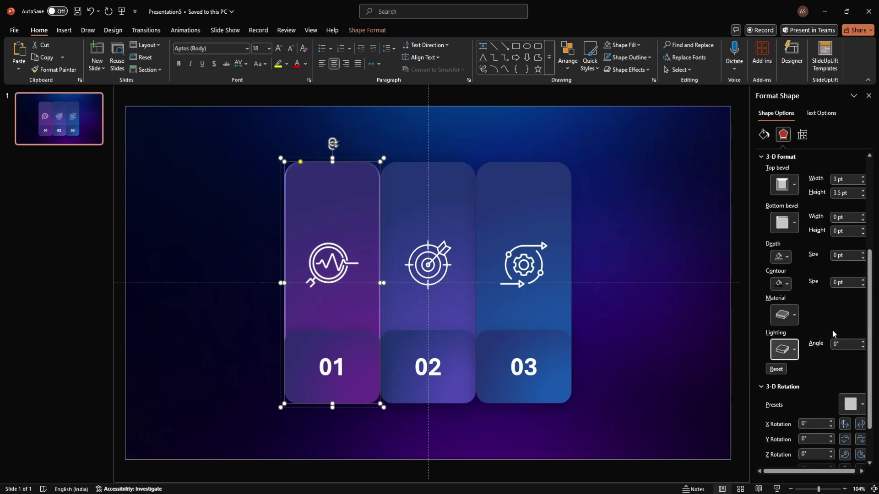
double_click(843, 346)
text(80)
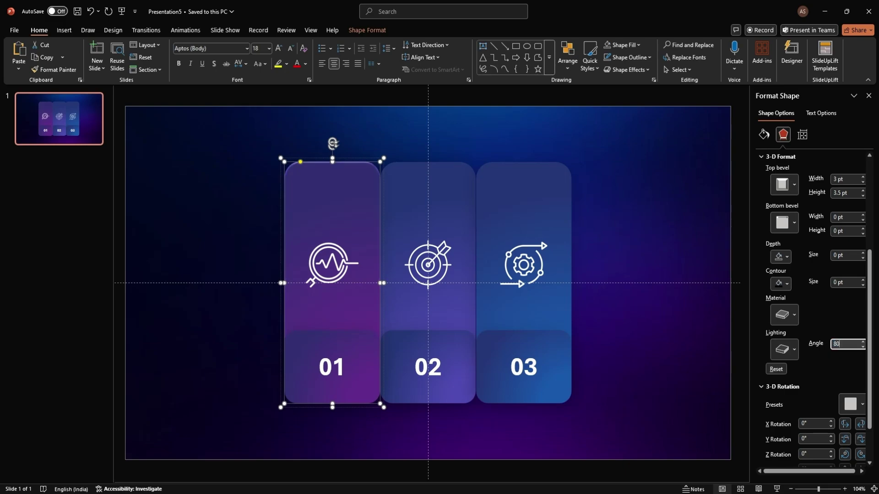
Give the 01 number box a top bevel 3 pt wide and 3.5 pt high with a lighting angle of 80°
click(372, 351)
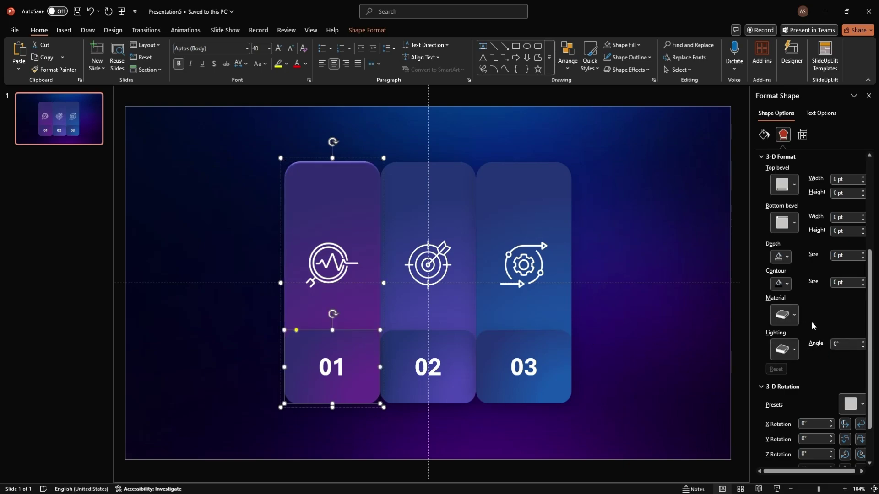
click(791, 191)
click(783, 260)
double_click(836, 179)
text(3)
key(Tab)
text(3)
double_click(848, 346)
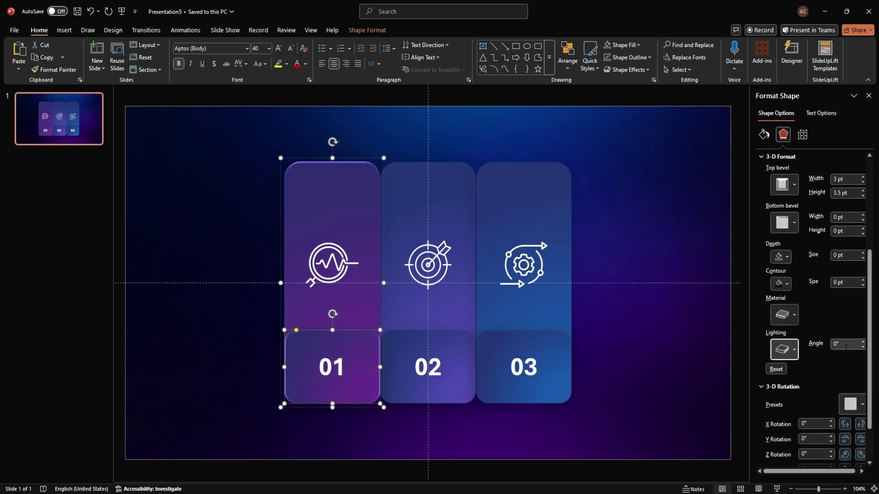
text(80)
click(609, 247)
Apply the 3 pt wide, 3.5 pt high top bevel and matching lighting to card 02's tall rectangle and number box
double_click(445, 181)
shift+click(458, 344)
click(793, 342)
click(783, 261)
key(Tab)
text(3)
key(Tab)
text(3.5)
scroll(801, 378, down, 3)
key(Return)
Bevel card 03's tall rectangle and number box 3 pt wide and 3.5 pt high, with a lighting angle of 80°
click(535, 205)
click(784, 202)
click(784, 249)
key(Tab)
text(3)
key(Tab)
text(3.5)
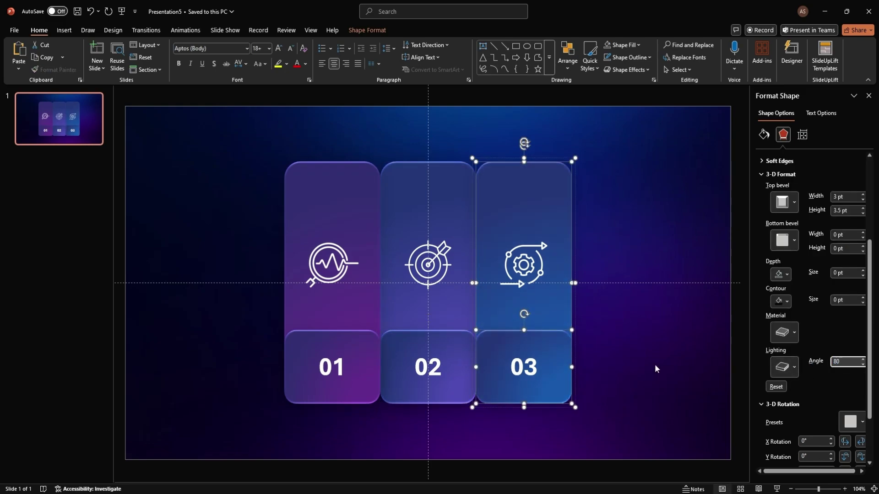
Duplicate the finished three-card slide
click(655, 367)
click(869, 95)
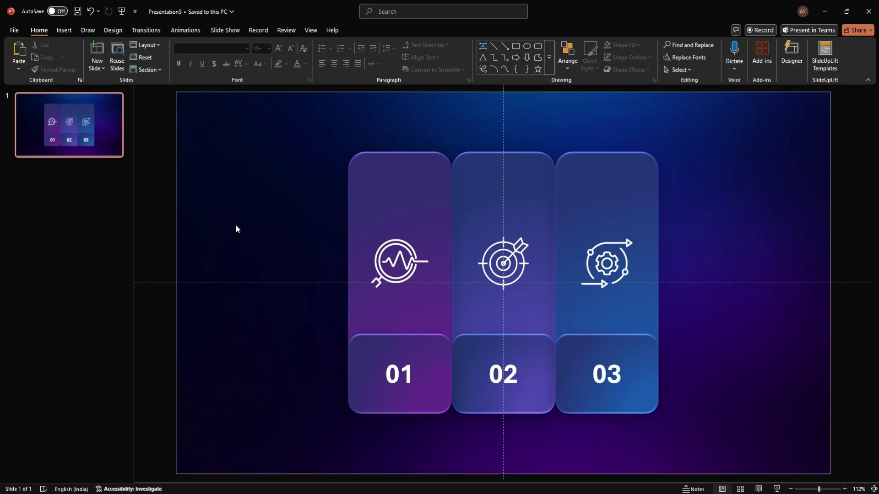
click(93, 130)
key(ctrl+d)
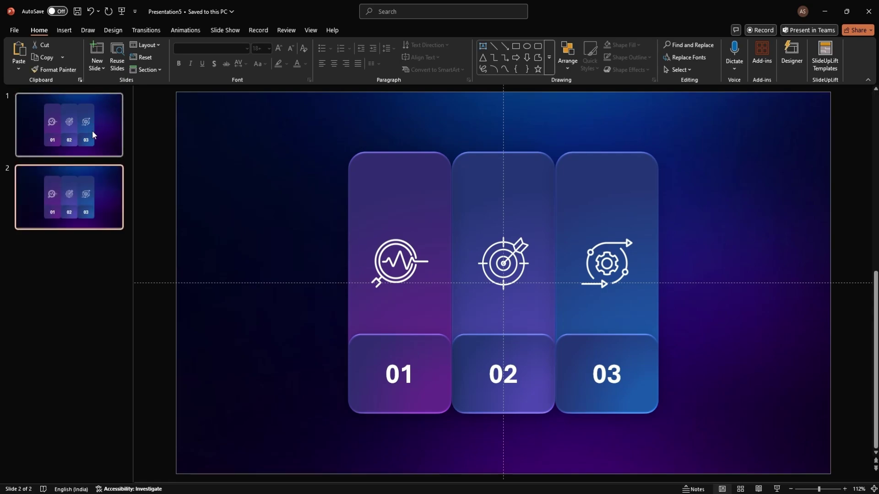
On the duplicate slide, move cards 02 and 03 together one card width to the right
click(561, 200)
shift+click(476, 180)
drag(481, 182, 586, 188)
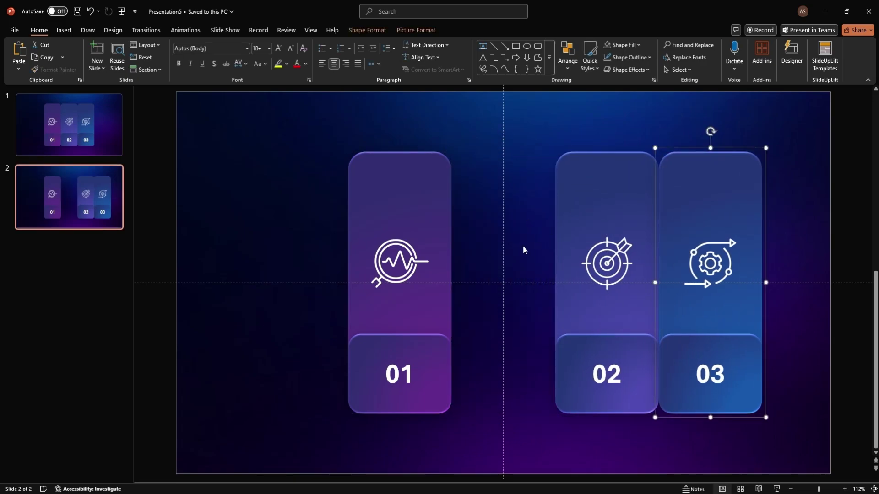
Duplicate card 01 beside itself and delete the copy's icon and number box so only a blank panel remains
click(417, 242)
drag(420, 213, 450, 216)
right_click(426, 199)
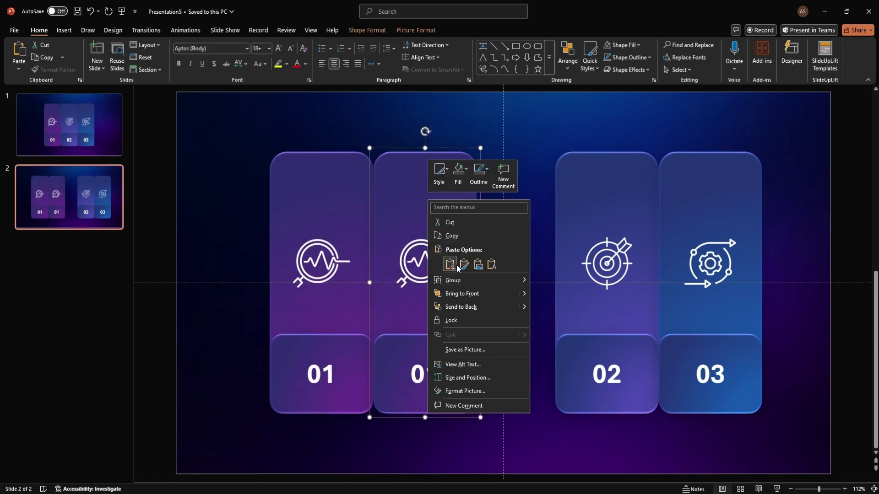
mouse_move(453, 280)
click(552, 309)
click(417, 261)
shift+click(454, 352)
key(Delete)
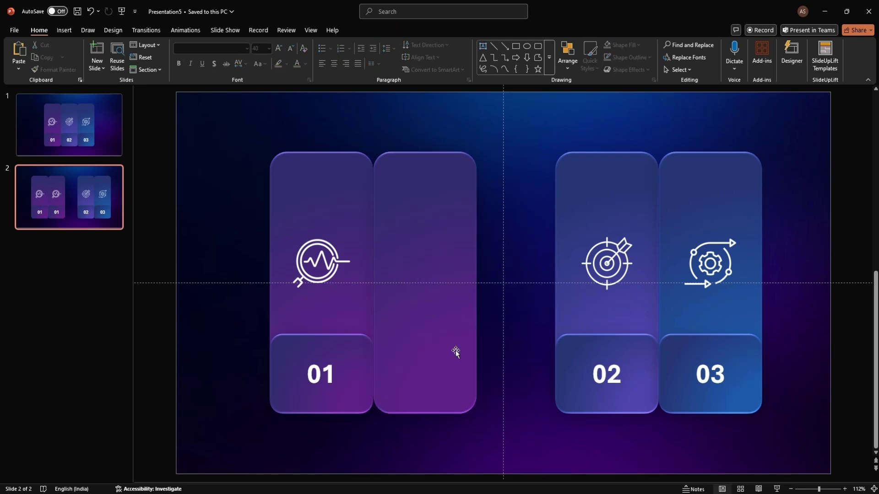
Duplicate the blank panel against card 02 and line up card 01 and the first blank panel edge to edge with it
click(430, 227)
drag(430, 227, 508, 241)
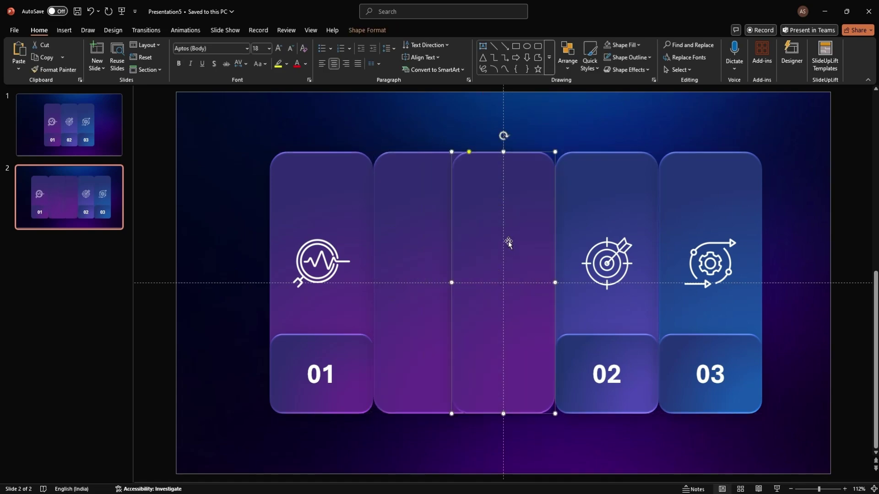
click(443, 241)
shift+click(345, 222)
drag(340, 206, 315, 202)
Reset the 3-D format of both blank panels to remove their bevel and lighting
click(476, 201)
shift+click(416, 208)
right_click(415, 207)
click(455, 405)
click(783, 134)
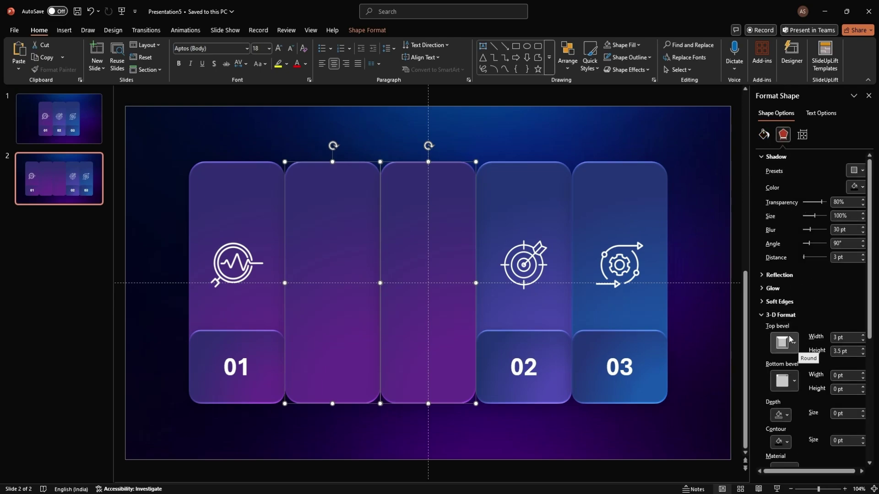
scroll(791, 366, down, 2)
click(775, 425)
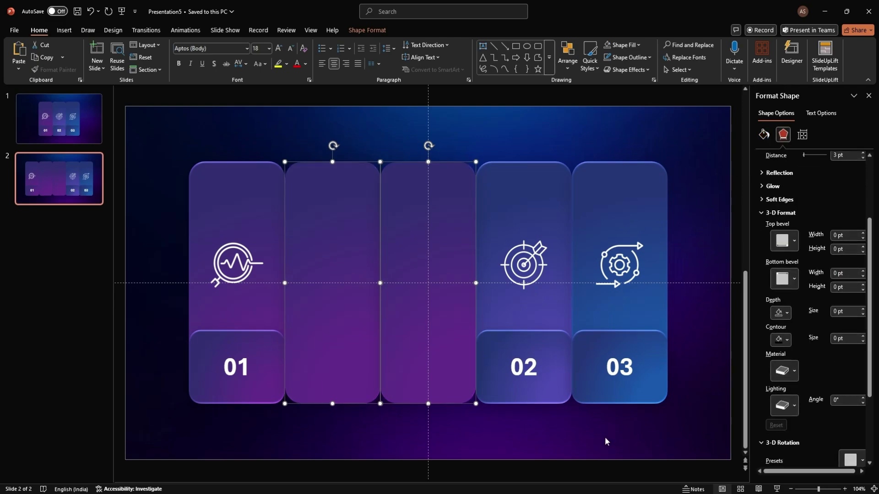
Reverse the radial gradient direction of the first blank panel so its purple end lies at the panel's top
click(605, 442)
click(339, 266)
click(441, 245)
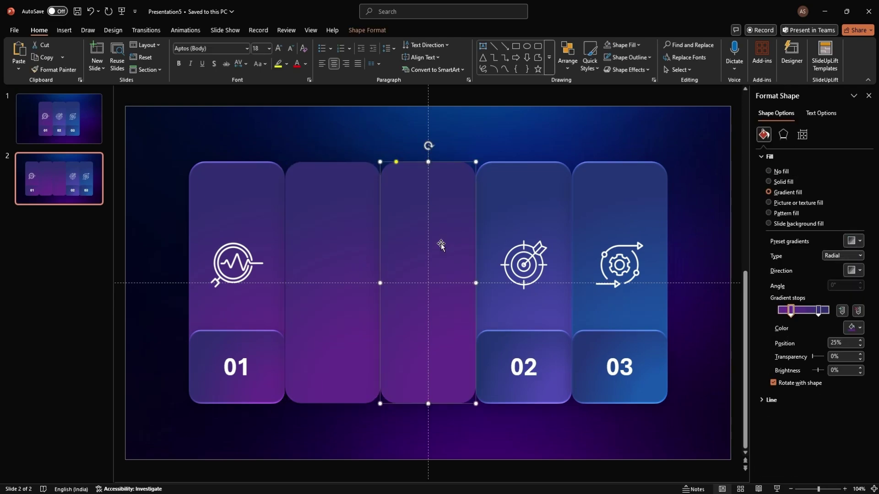
click(859, 271)
click(810, 291)
click(348, 245)
click(859, 271)
click(806, 290)
click(853, 272)
click(806, 291)
click(857, 271)
click(864, 292)
Set the radial gradient direction of the second blank panel so its purple end lies at the panel's bottom
click(463, 387)
click(860, 271)
click(865, 289)
click(860, 272)
click(864, 289)
click(857, 271)
click(806, 289)
click(494, 420)
click(367, 385)
shift+click(404, 382)
shift+click(404, 383)
drag(347, 228, 252, 201)
click(638, 45)
click(625, 239)
shift+click(347, 200)
key(ctrl+g)
drag(413, 195, 508, 182)
click(638, 45)
click(624, 238)
shift+click(455, 210)
key(ctrl+g)
click(326, 193)
click(326, 220)
click(455, 390)
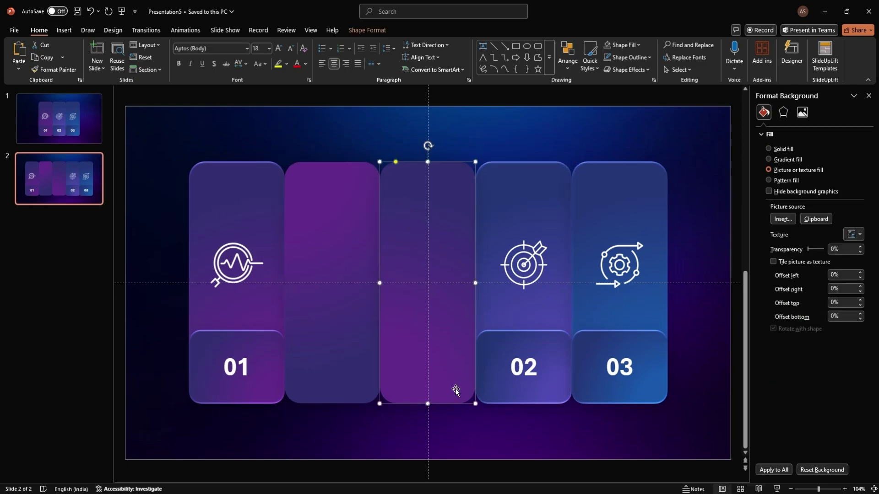
Place a copy of the first blank panel with no fill over card 01 and group it with the panel
click(300, 320)
drag(300, 320, 205, 320)
click(638, 45)
click(625, 238)
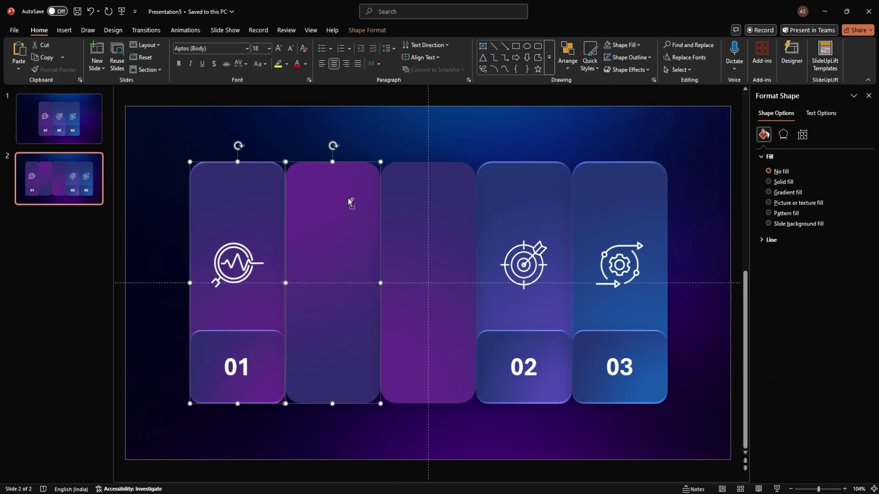
Place a copy of the second blank panel with no fill over card 02 and group it with that panel
drag(410, 186, 504, 185)
click(625, 44)
click(625, 238)
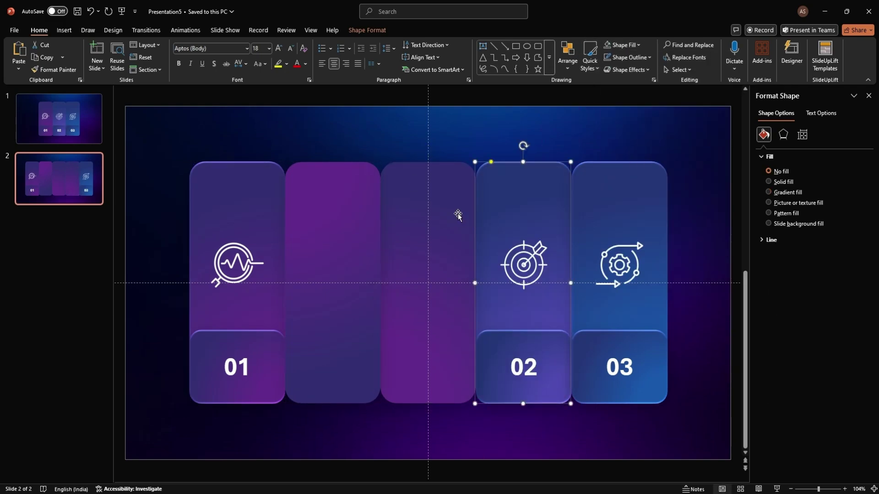
shift+click(457, 213)
key(ctrl+g)
Enter the bold heading "Analyze the Landscape" in the first blank panel
click(326, 222)
click(326, 222)
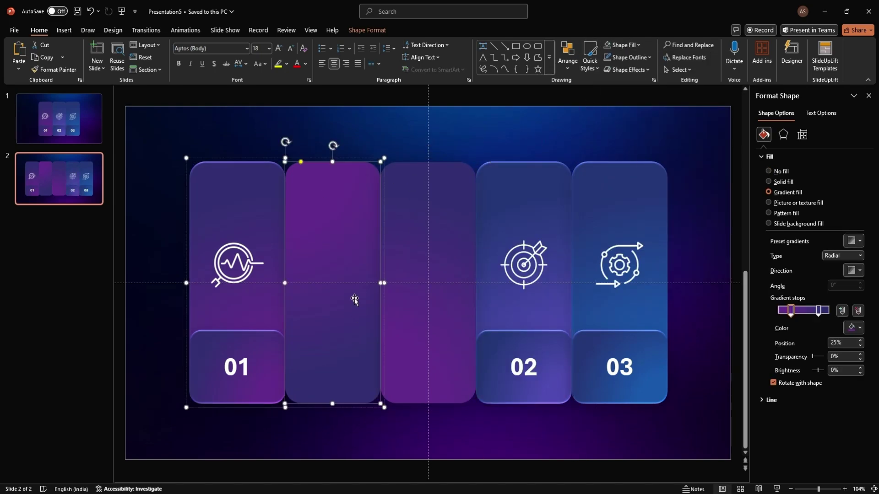
text(Analyze the Landscape –)
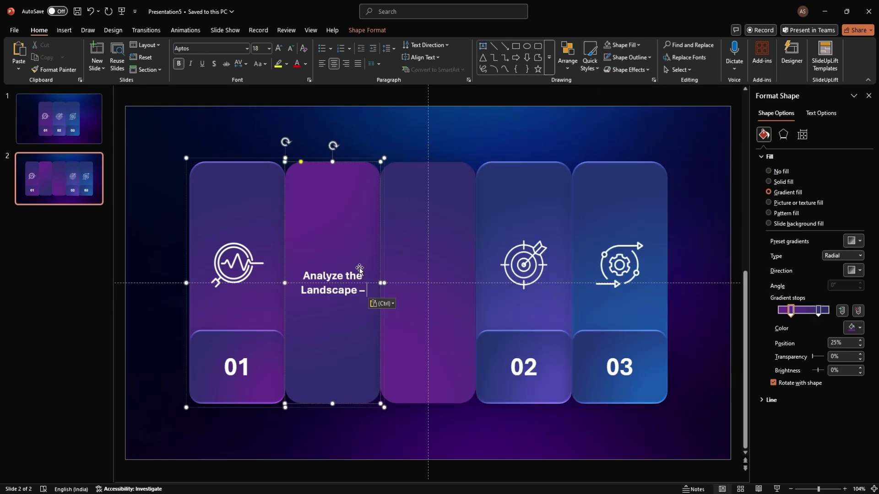
key(BackSpace)
key(BackSpace)
Capitalize each word of the heading and break the line after "Analyze"
key(ctrl+a)
click(259, 63)
click(294, 120)
click(350, 275)
key(Left)
key(Return)
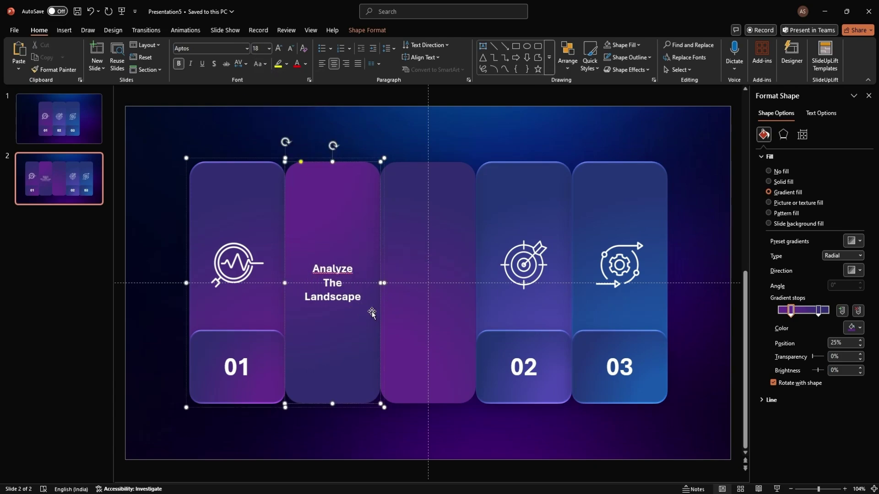
Rotate all of the heading text 270° and enlarge its font by two size steps
key(ctrl+a)
click(834, 116)
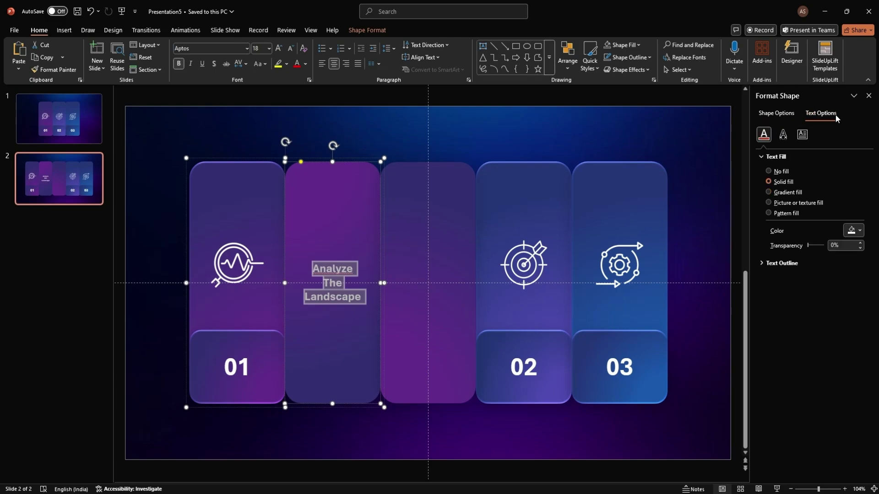
click(803, 134)
click(840, 183)
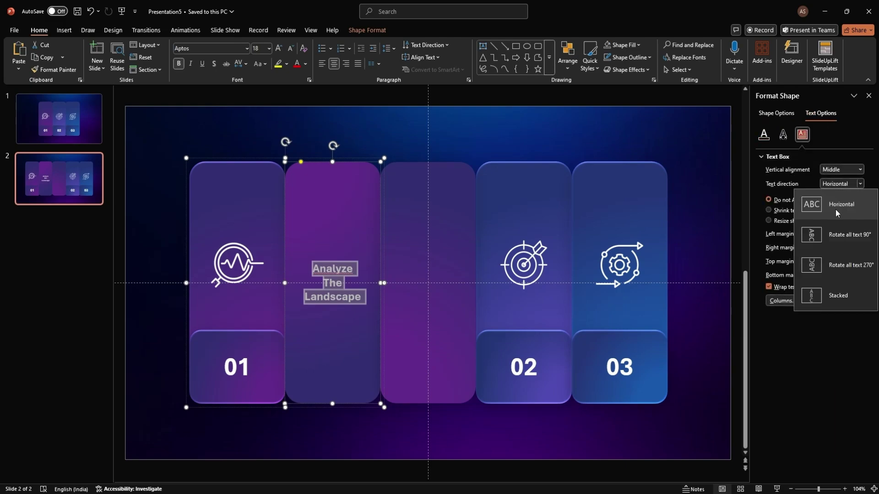
click(820, 259)
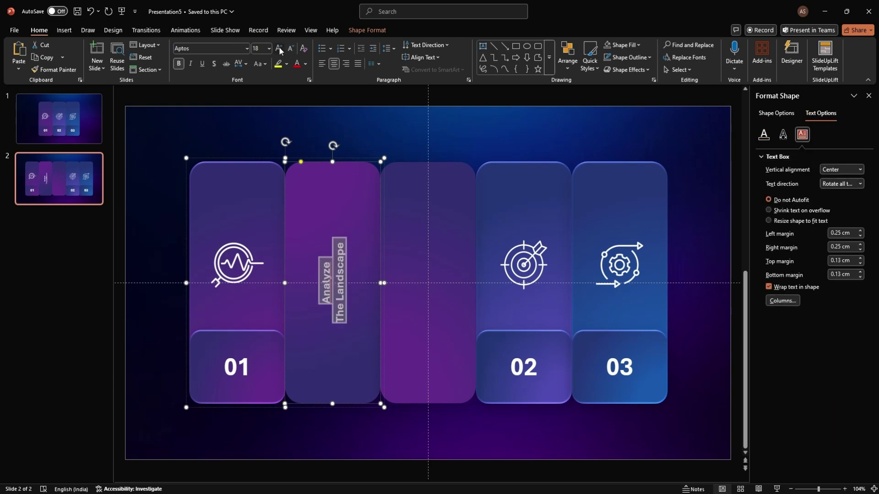
click(278, 47)
click(279, 47)
Enter "Market trends, competitor analysis, and customer insights." in the second blank panel, with blank lines above it
click(406, 258)
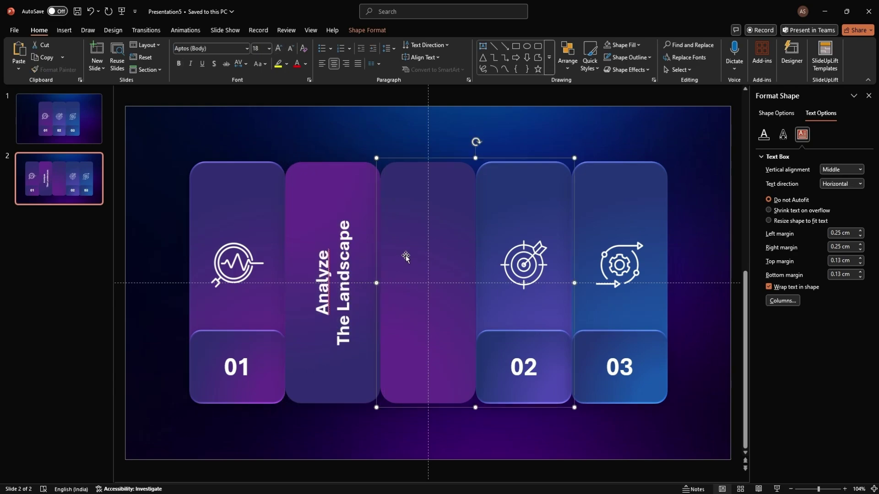
click(405, 283)
text(Market trends, competitor analysis, and customer insights.)
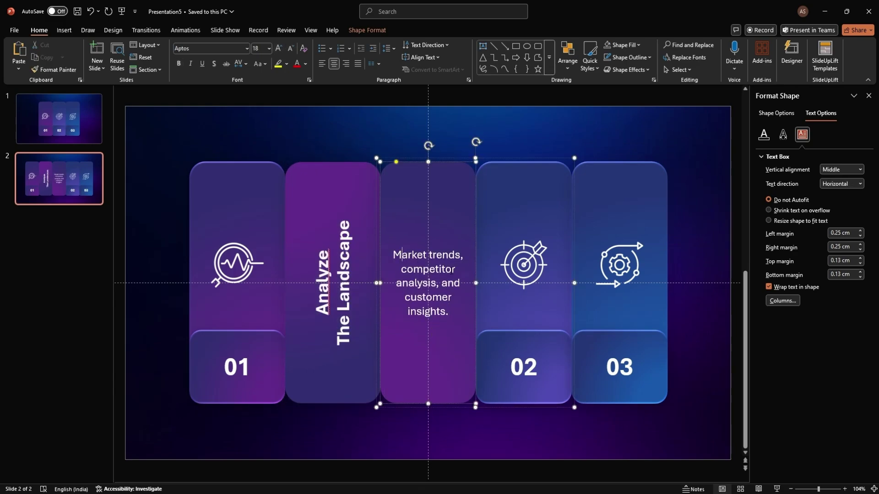
key(Return)
key(Return)
key(Return)
drag(393, 276, 468, 333)
click(433, 231)
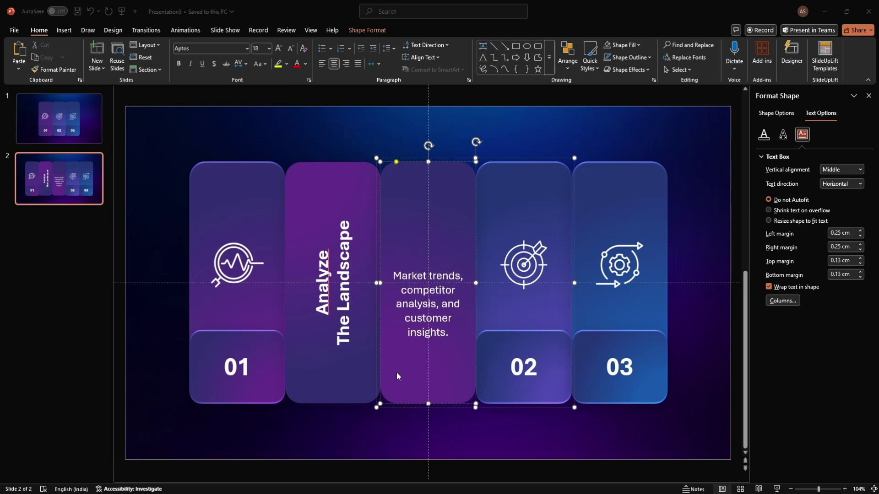
Insert the picture "analyzing" and place it above the description text in the second panel
click(63, 30)
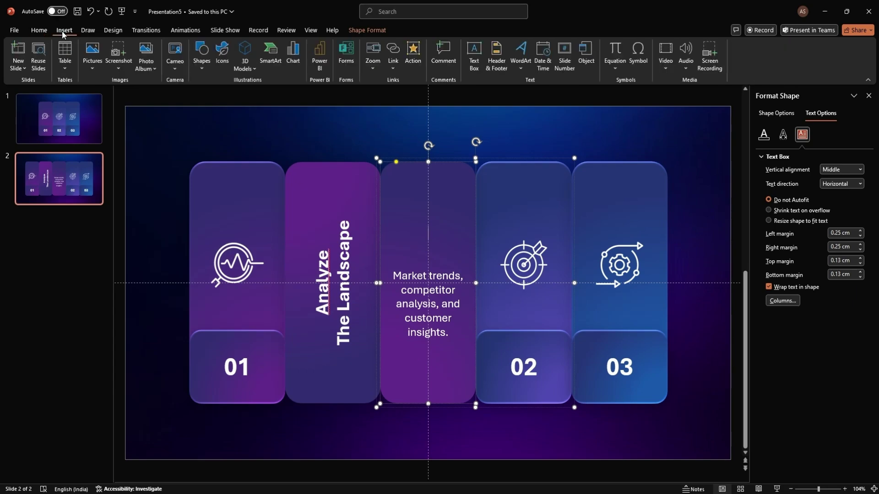
click(94, 67)
click(106, 95)
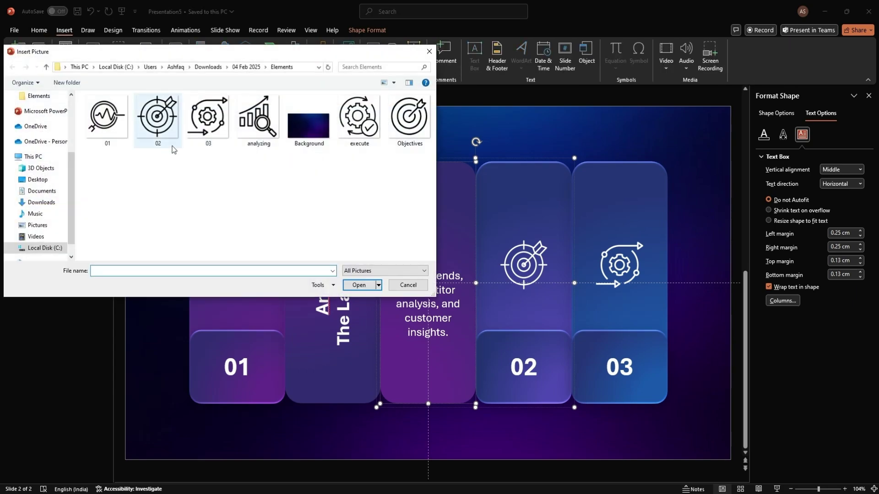
click(257, 122)
click(359, 284)
drag(549, 157, 440, 224)
Set the analyzing icon's brightness to 100% and shrink it to about 1.87 cm
click(821, 112)
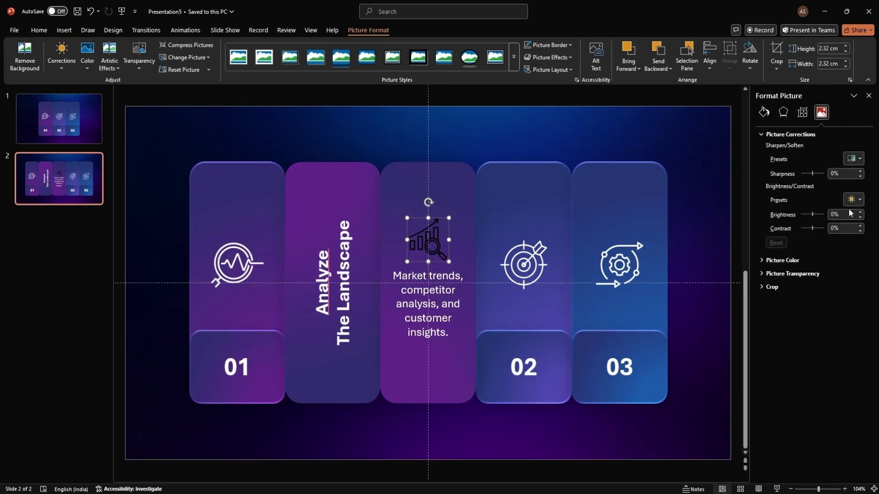
click(828, 216)
text(100)
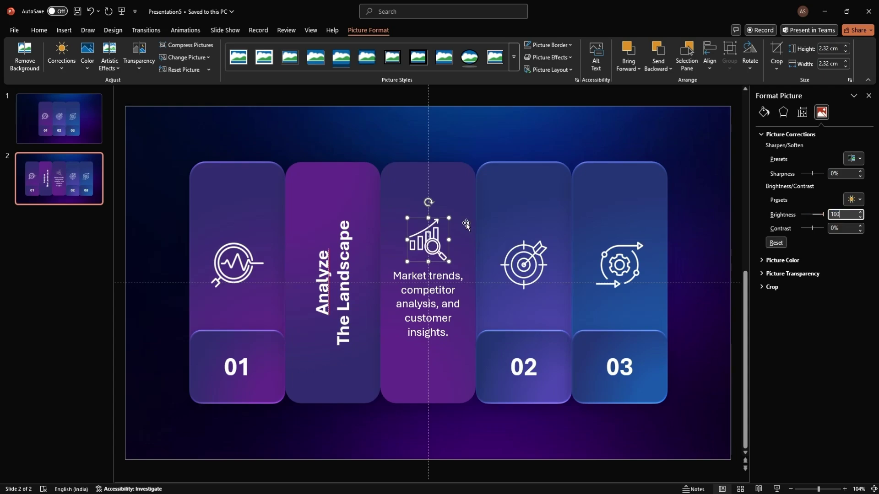
drag(450, 218, 444, 223)
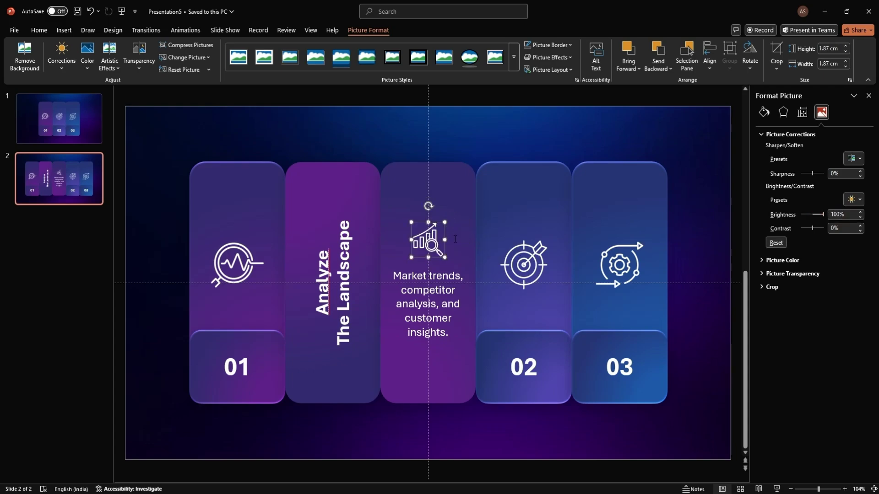
Draw a circle about 2.72 cm wide around the analyzing icon, with no fill and a white outline
click(64, 30)
click(201, 66)
click(241, 93)
drag(404, 216, 451, 266)
click(372, 46)
click(387, 241)
click(374, 57)
click(352, 103)
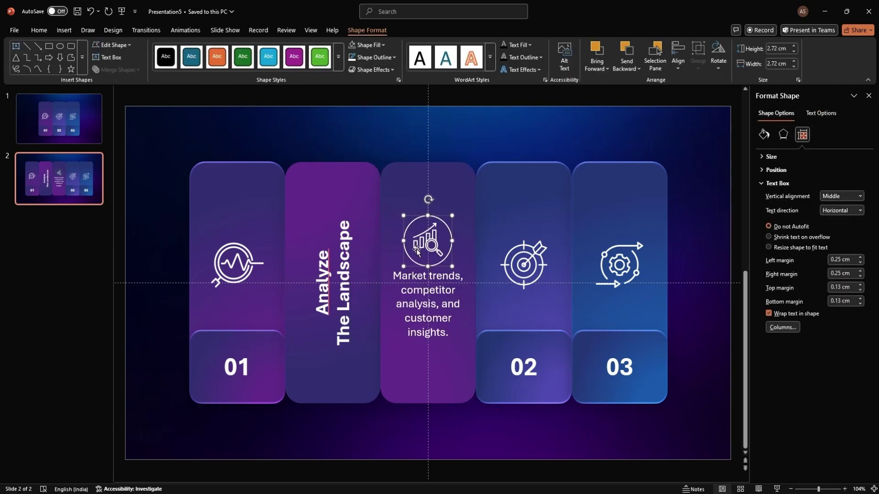
Shrink the circle and its icon together to about 1.89 cm and group them
shift+click(435, 235)
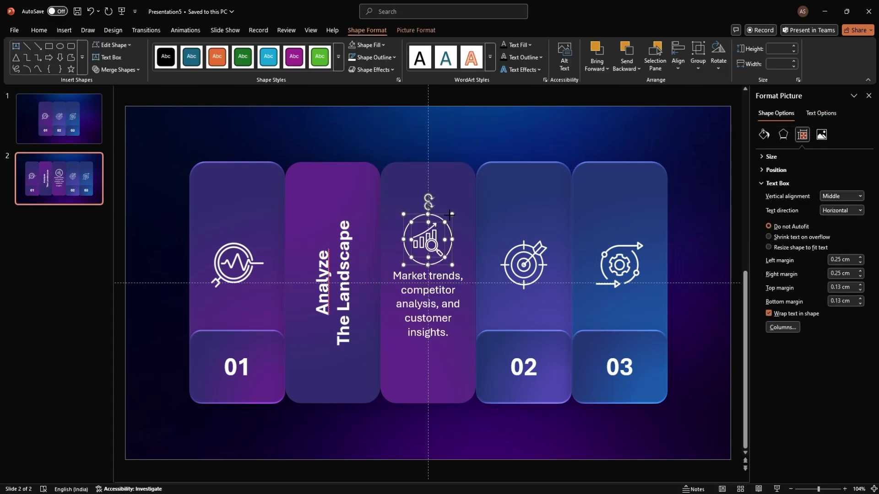
drag(451, 213, 445, 222)
key(ctrl+g)
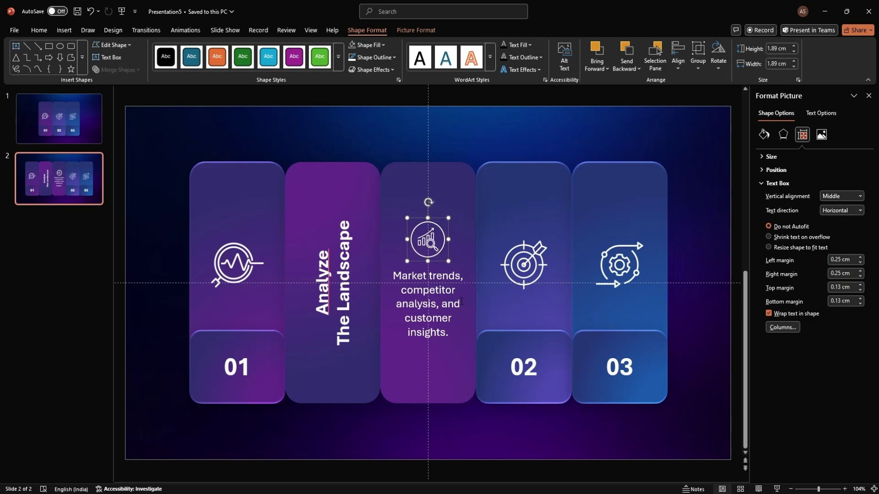
Group the circled icon with the description panel
shift+click(461, 302)
right_click(464, 231)
mouse_move(501, 314)
click(592, 314)
Apply the Morph transition to both slides with a duration of 1.25 seconds
click(66, 156)
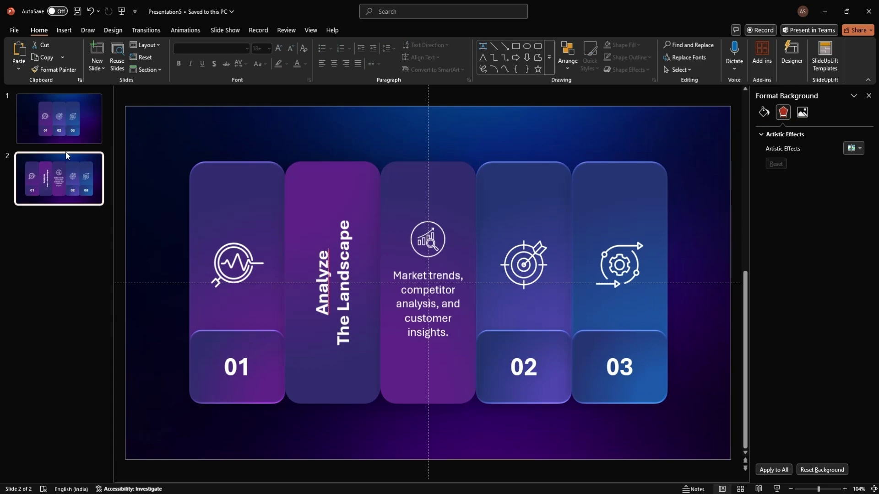
click(67, 131)
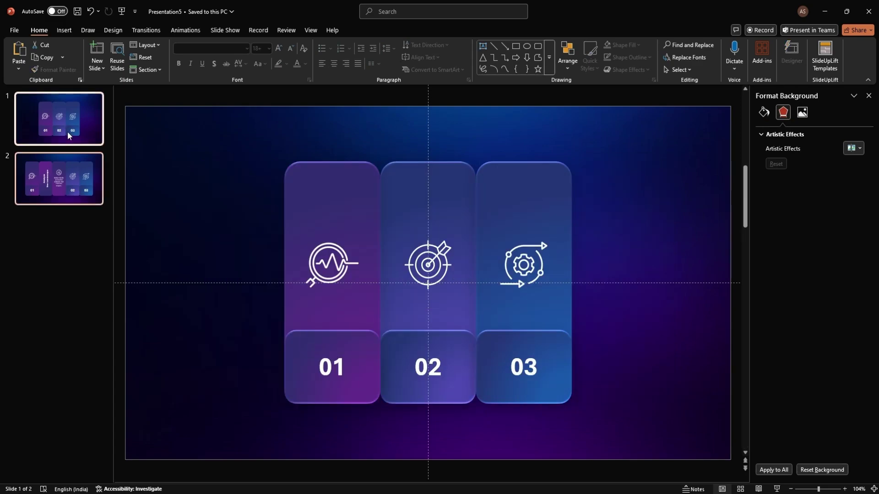
click(154, 29)
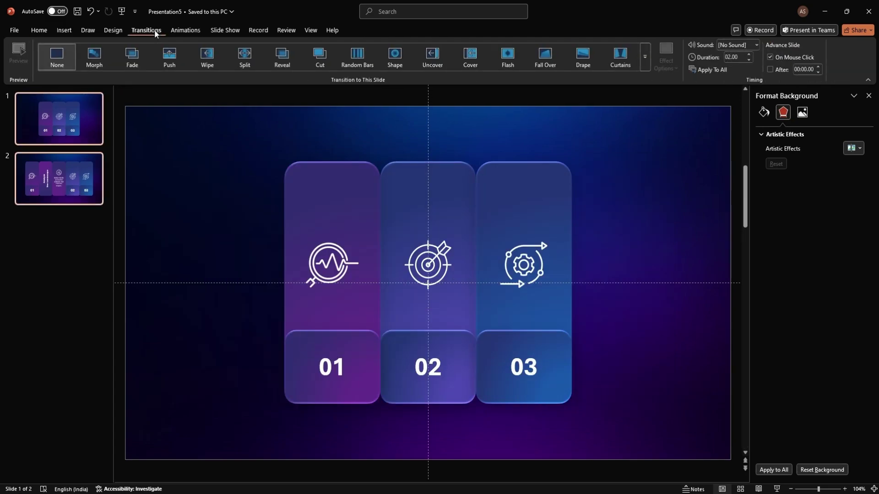
click(96, 61)
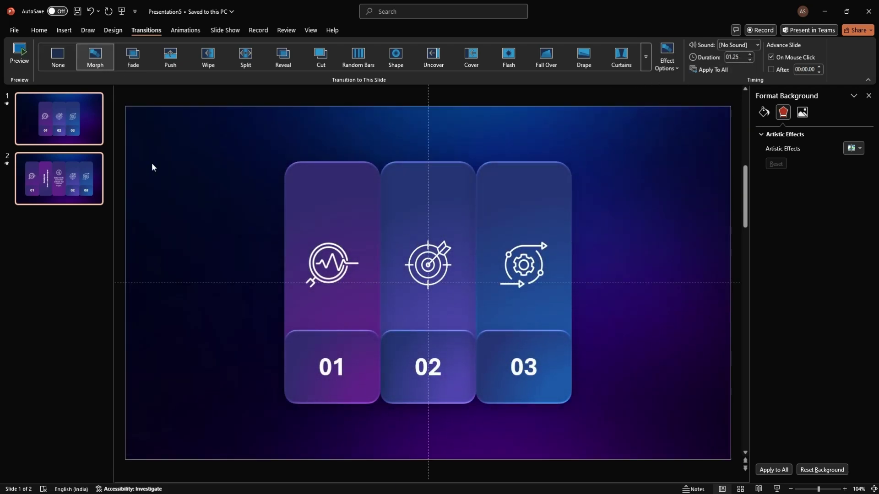
Duplicate slide 2, which shows card 01 expanded
click(73, 116)
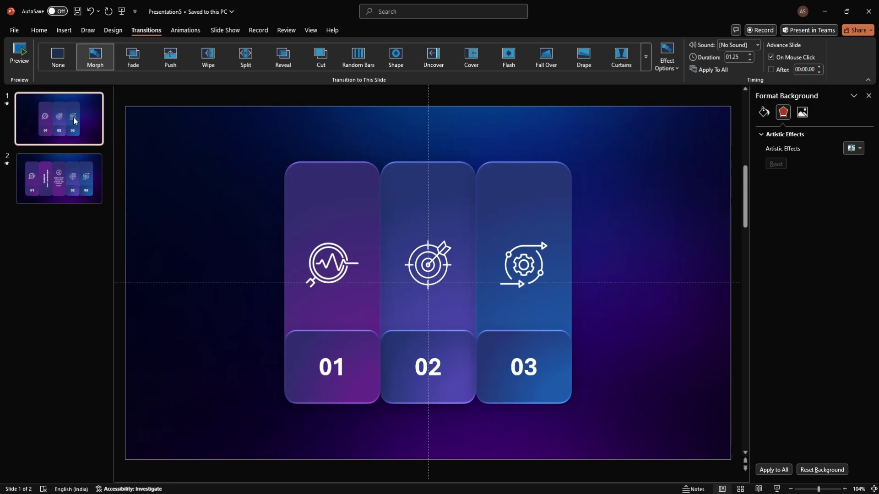
click(41, 30)
click(49, 182)
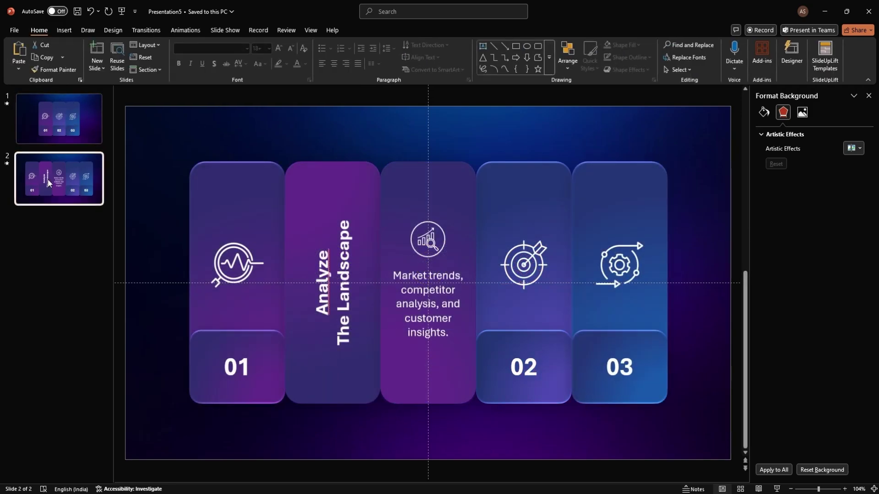
key(ctrl+d)
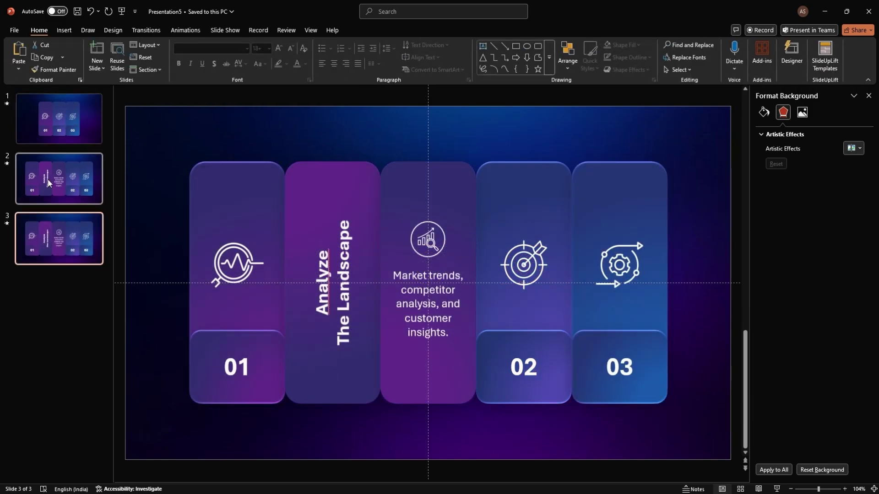
On slide 3, place copies of the heading and description panels one position to the right, and move the original description panel over card 01
click(306, 221)
shift+click(420, 207)
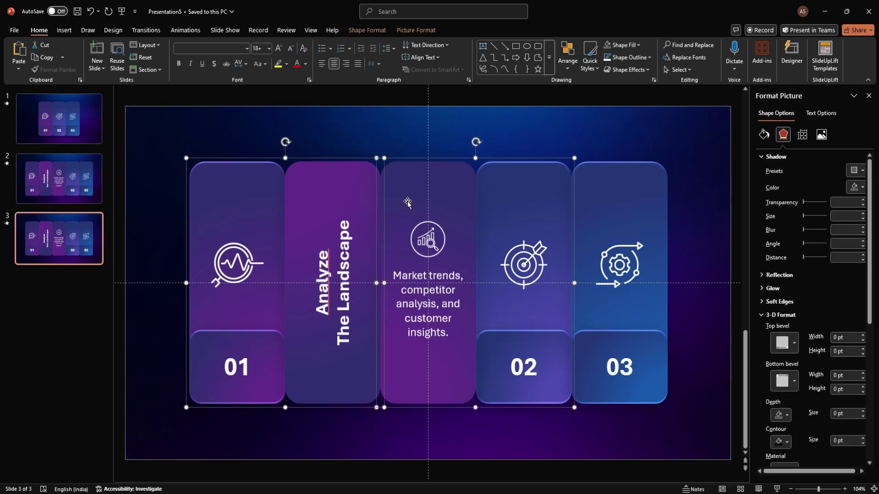
drag(404, 198, 354, 223)
click(336, 135)
drag(264, 185, 329, 186)
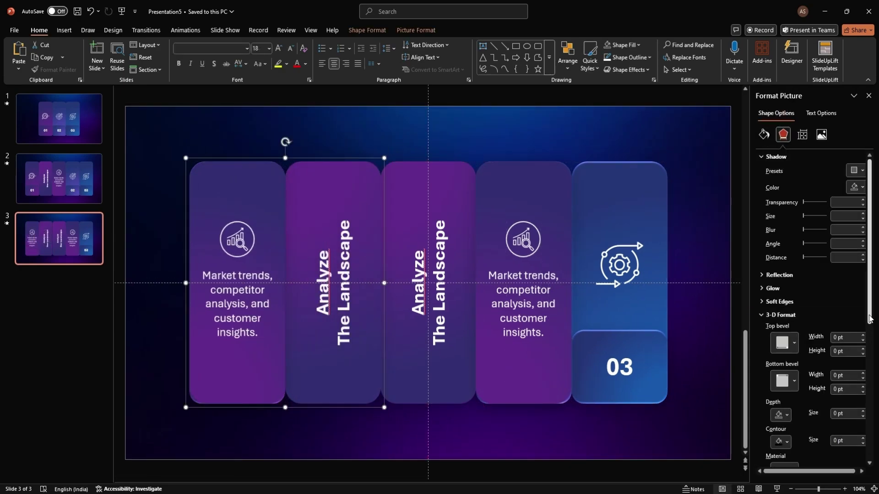
Rotate the description panel over card 01 edge-on with 3-D X rotation, and set the original heading panel's X rotation to 270°
scroll(815, 297, down, 5)
drag(869, 403, 869, 403)
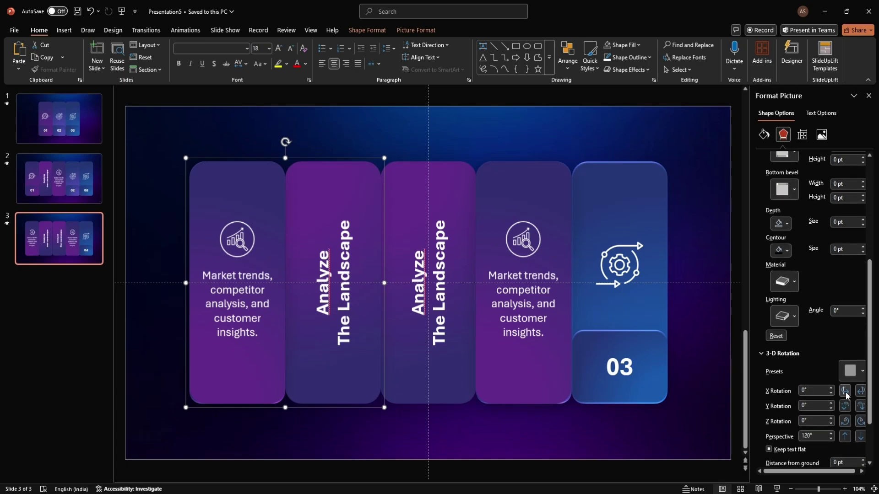
click(860, 391)
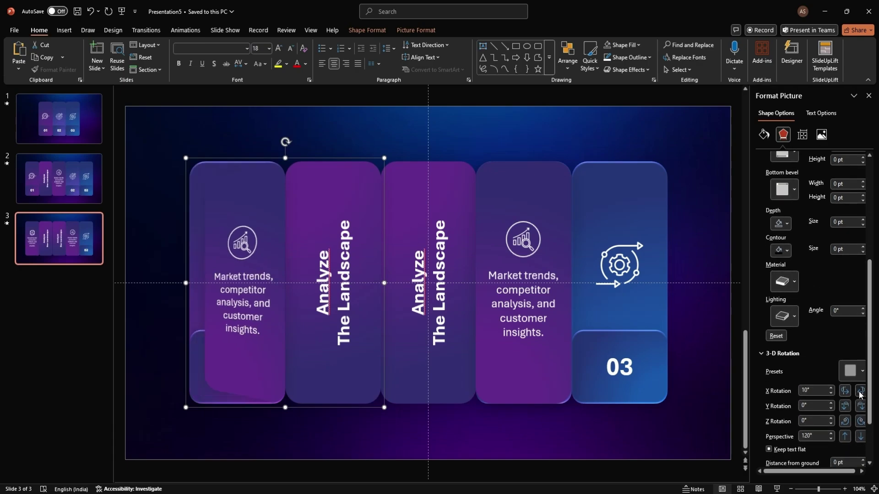
click(860, 392)
click(860, 392)
click(860, 391)
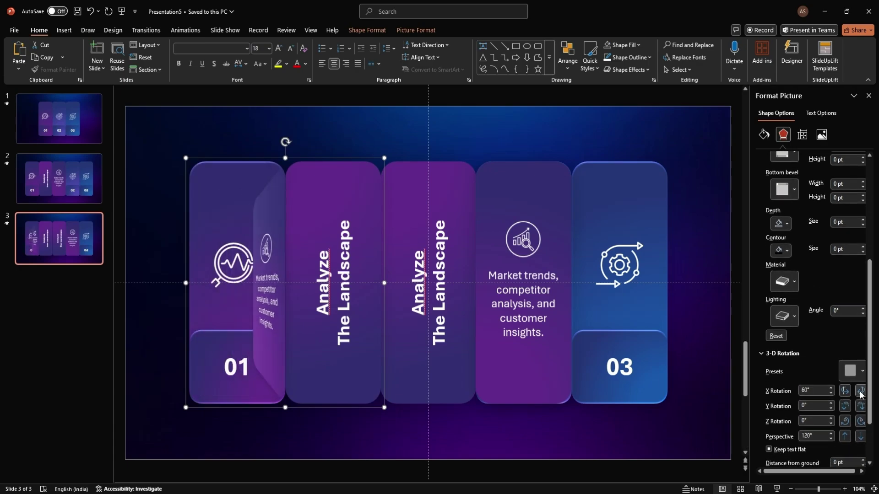
click(860, 392)
click(860, 392)
click(860, 391)
click(860, 392)
click(860, 391)
click(860, 392)
click(366, 197)
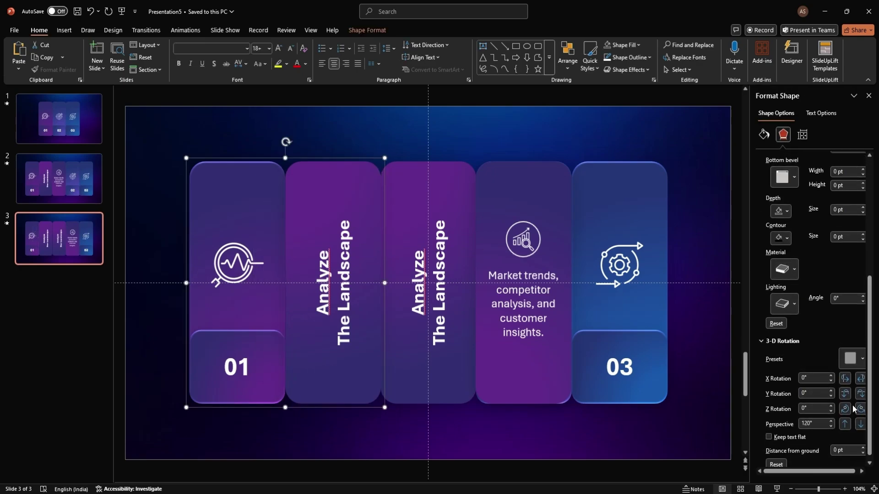
click(843, 380)
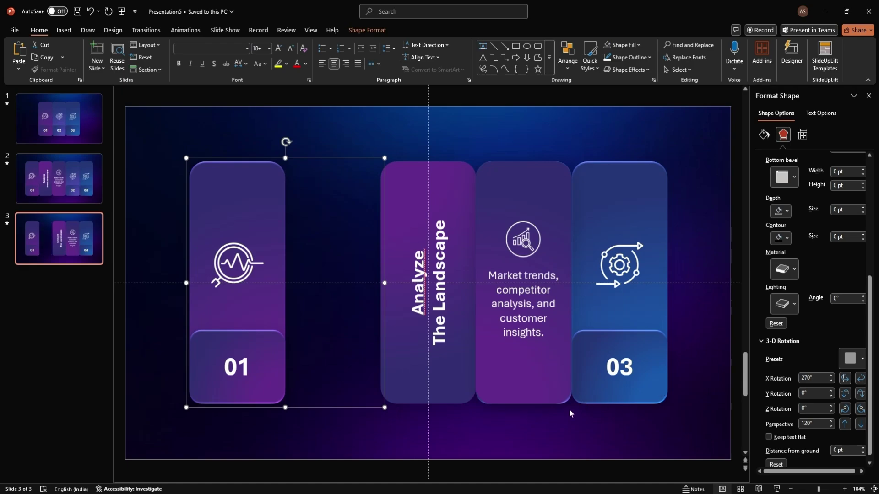
Move card 02 out from under the copied panels to sit directly beside card 01
click(528, 202)
right_click(443, 190)
click(476, 297)
drag(532, 188, 342, 198)
Recolour the heading panel's gradient stops on slide 3 to dark blue and purple, matching card 02
click(764, 134)
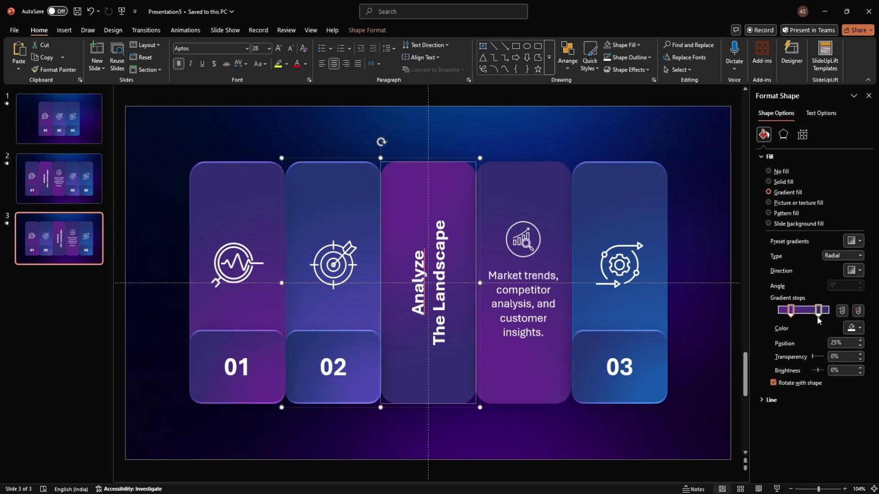
click(854, 327)
click(768, 285)
click(790, 309)
click(859, 328)
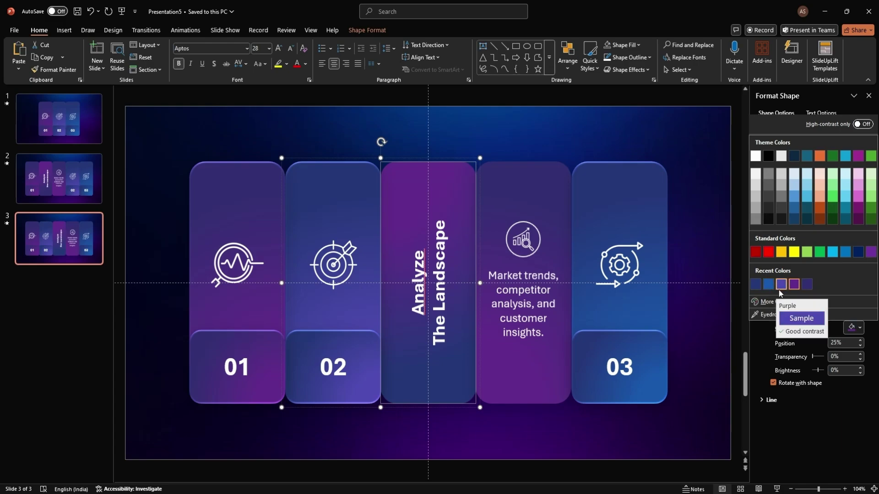
click(768, 286)
Recolour the description panel's gradient stops on slide 3 to dark blue and purple
click(521, 366)
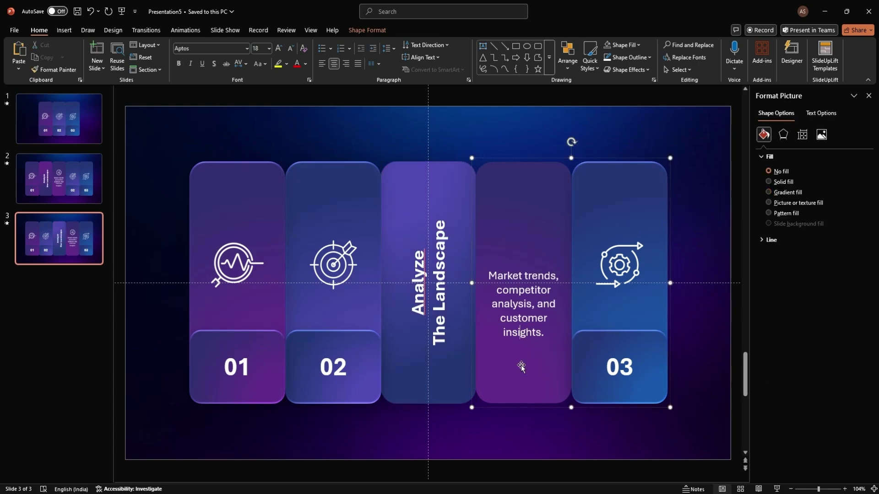
click(818, 311)
click(854, 327)
click(769, 286)
click(790, 312)
click(854, 328)
click(769, 286)
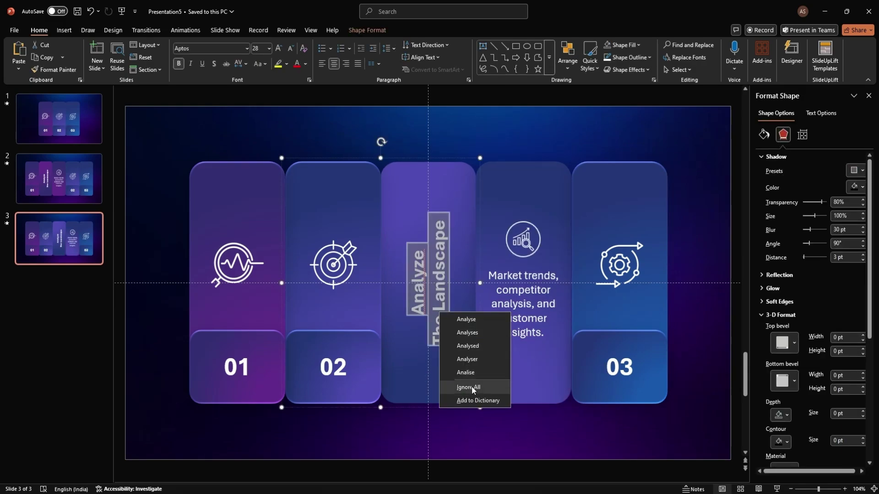
Set the heading text to "Define Key Objectives" and the description to "Setting SMART goals for growth and profitability."
text(Define Key Objectives)
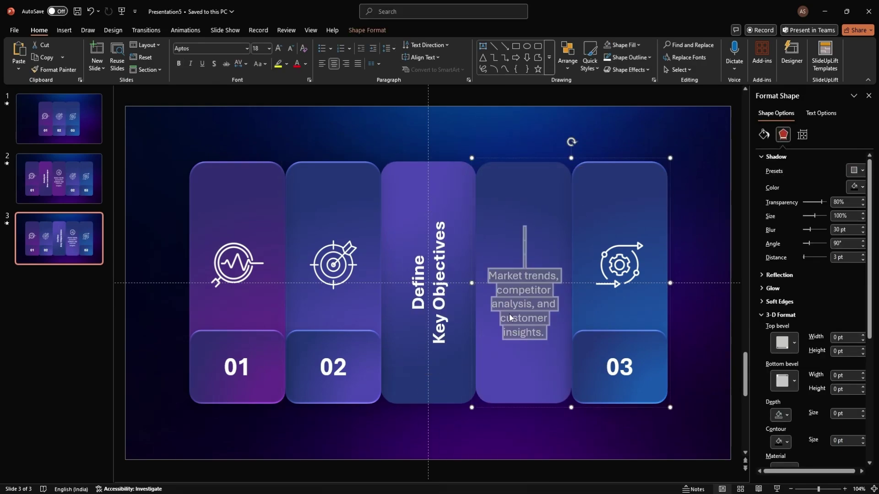
key(ctrl+v)
Replace the description panel's circled icon with the target icon from a file on this device and make it white
right_click(528, 236)
mouse_move(569, 314)
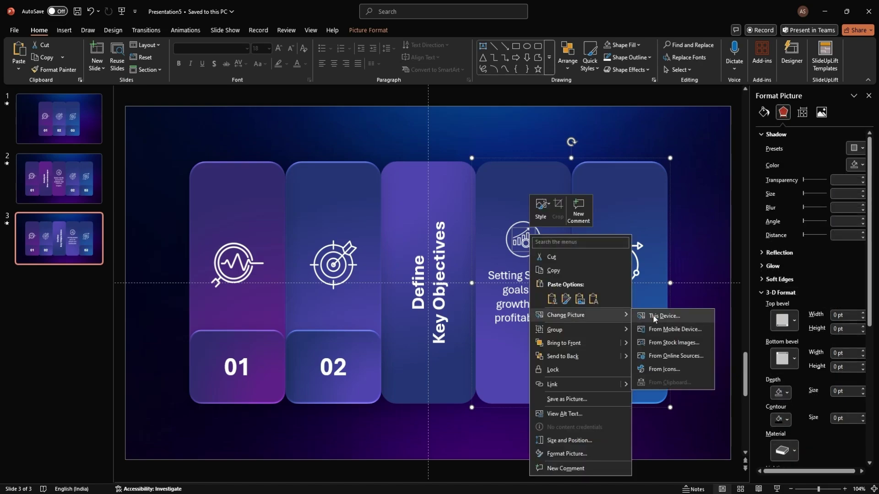
click(677, 315)
double_click(407, 110)
drag(817, 215, 830, 235)
click(673, 130)
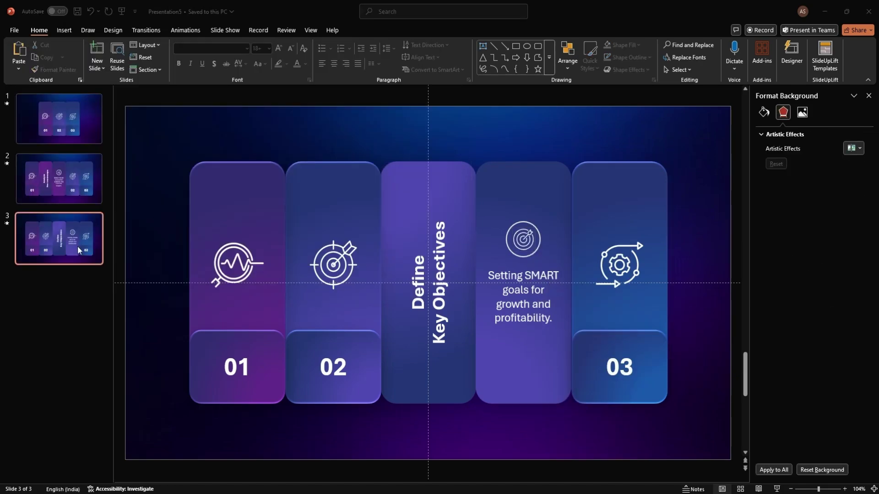
Duplicate slide 3 and place copies of the heading and description panels one position to the right
click(72, 248)
key(ctrl+d)
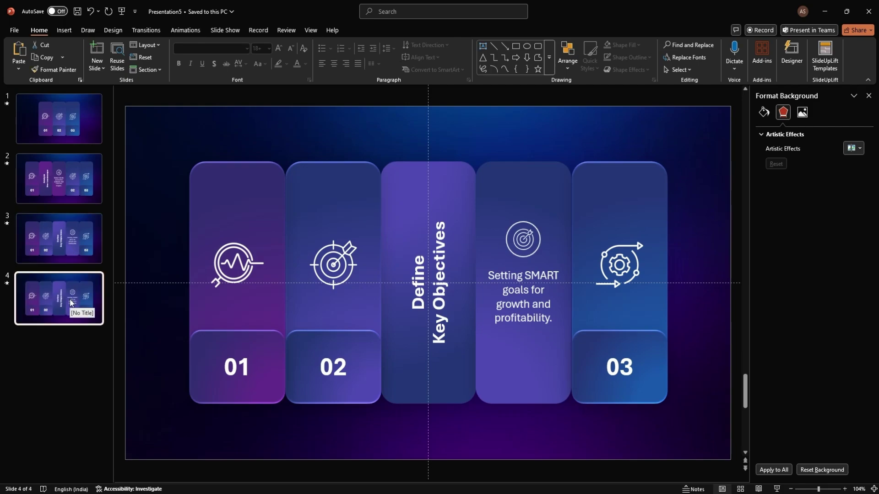
click(439, 196)
shift+click(510, 194)
drag(450, 192, 545, 192)
Move card 03 beside card 02 and shift the original SMART goals description panel over card 02
drag(587, 192, 402, 200)
click(521, 198)
shift+click(625, 200)
drag(625, 200, 314, 186)
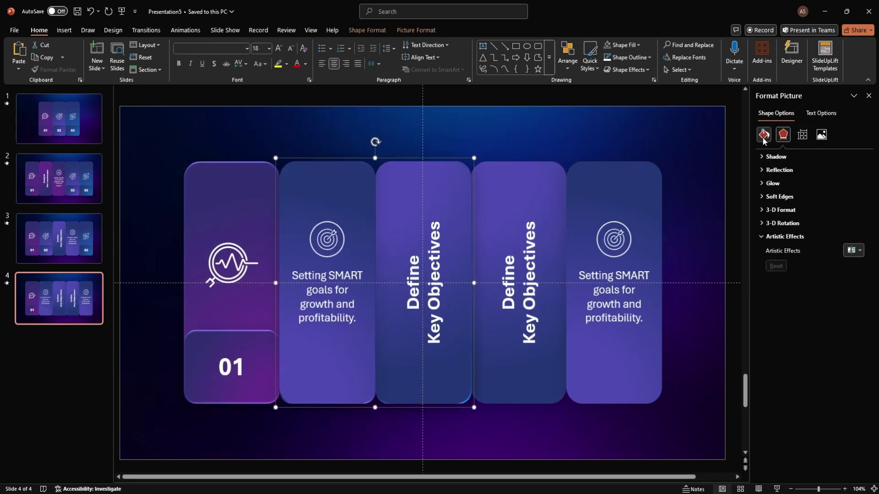
Rotate the description panel over card 02 and the heading panel over card 03 edge-on with opposite 3-D X rotations
click(782, 223)
click(860, 261)
click(860, 260)
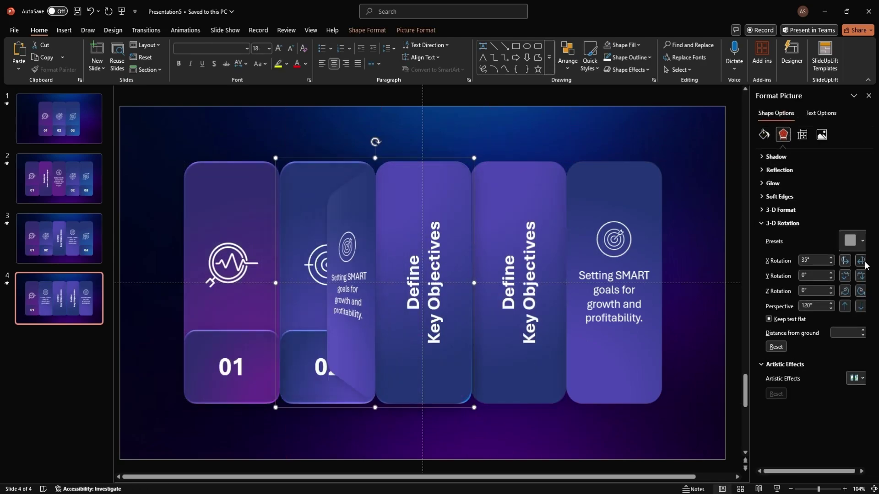
click(864, 262)
click(864, 262)
click(423, 206)
click(845, 261)
click(844, 260)
click(845, 260)
click(844, 260)
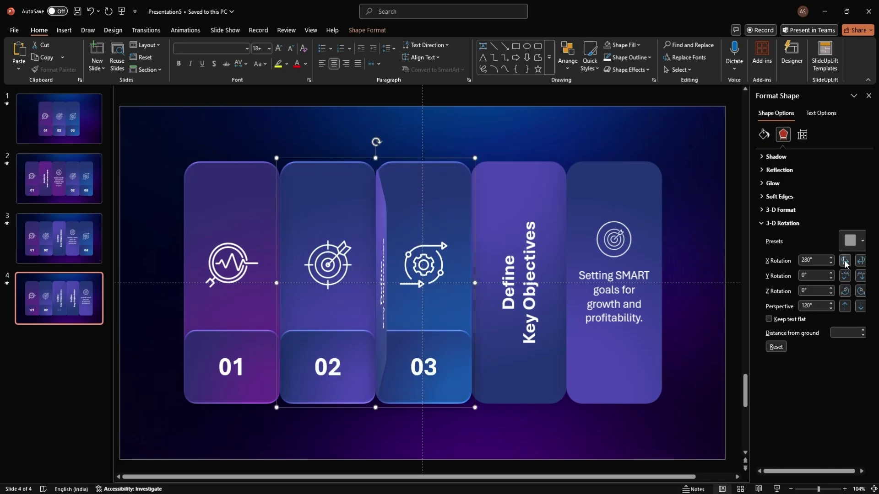
click(844, 261)
Replace the remaining heading panel's text on slide 4 with "Execute With Precision", capitalizing each word
click(523, 441)
right_click(522, 206)
click(538, 274)
key(ctrl+a)
click(259, 63)
click(287, 123)
click(532, 179)
Replace the description text on slide 4 with "Action plans, timelines, and accountability measures."
click(763, 135)
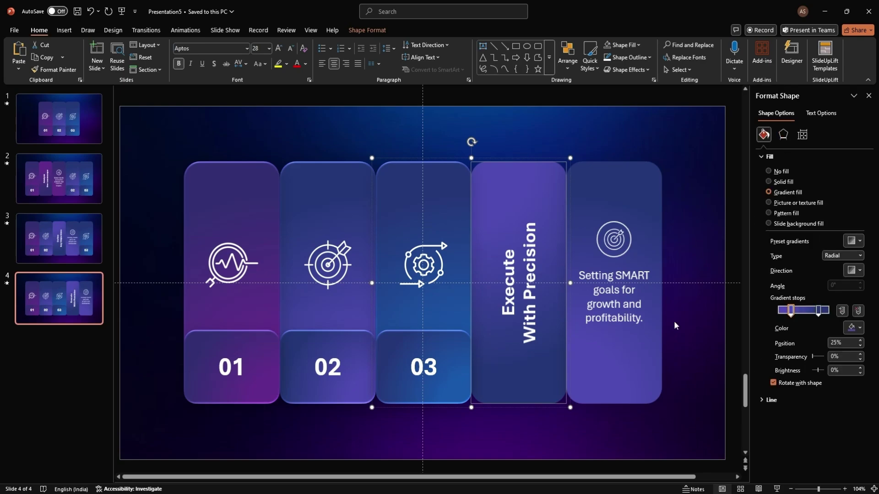
triple_click(602, 316)
right_click(602, 316)
click(666, 92)
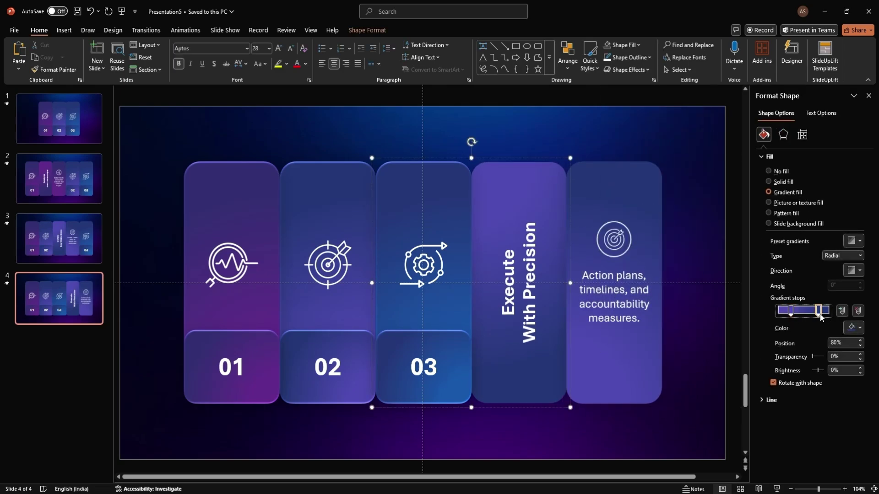
Recolour the "Execute With Precision" panel's gradient stops to blue and dark purple
click(853, 328)
click(795, 285)
click(791, 311)
click(853, 328)
click(794, 287)
Recolour the description panel's gradient on slide 4 to dark purple fading into blue
click(634, 379)
click(634, 380)
click(853, 327)
click(760, 285)
click(791, 311)
click(853, 329)
click(781, 284)
Replace the description panel's target icon with the gear icon from a file and set its brightness to 100%
click(619, 237)
right_click(619, 237)
mouse_move(667, 314)
click(749, 316)
double_click(357, 125)
click(821, 115)
click(803, 135)
click(841, 214)
text(100)
key(Return)
click(695, 320)
Copy the "Execute With Precision" heading and its description panel from slide 4 to slide 3
click(486, 375)
shift+click(631, 377)
click(78, 261)
key(ctrl+v)
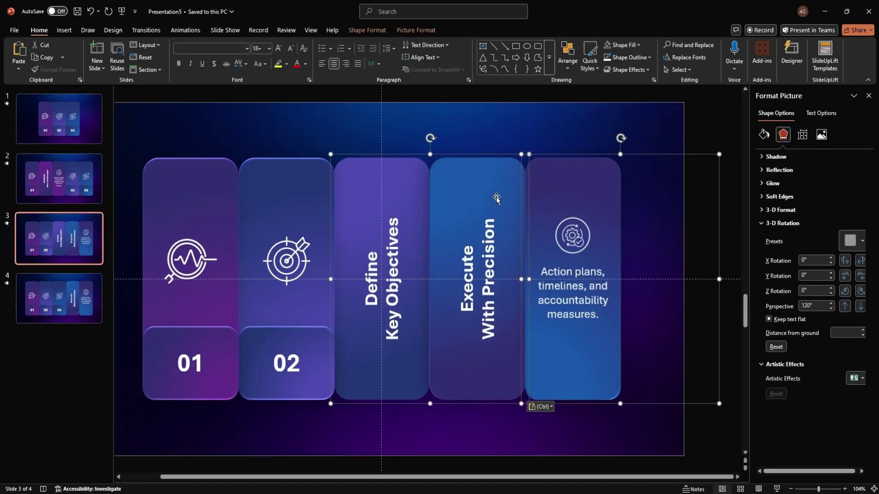
Move the pasted heading panel beyond card 03 and rotate it edge-on, and set the pasted description panel's X rotation to 90°
drag(473, 201, 665, 202)
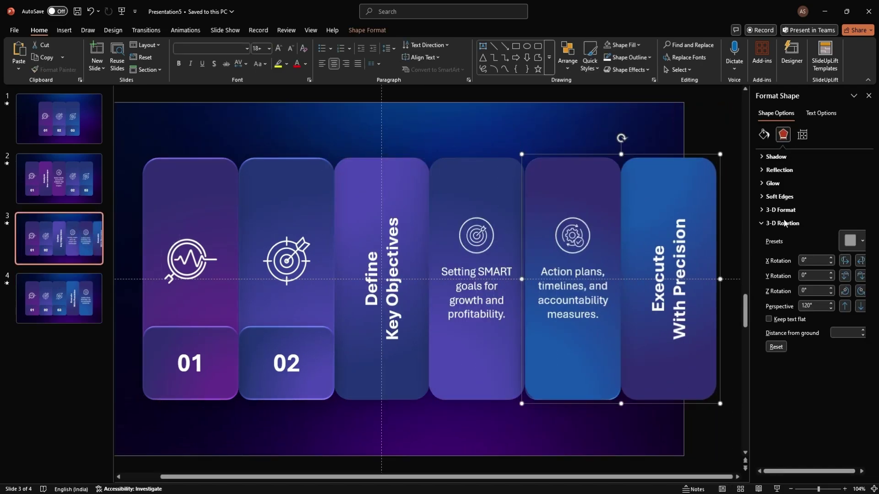
click(845, 260)
click(609, 236)
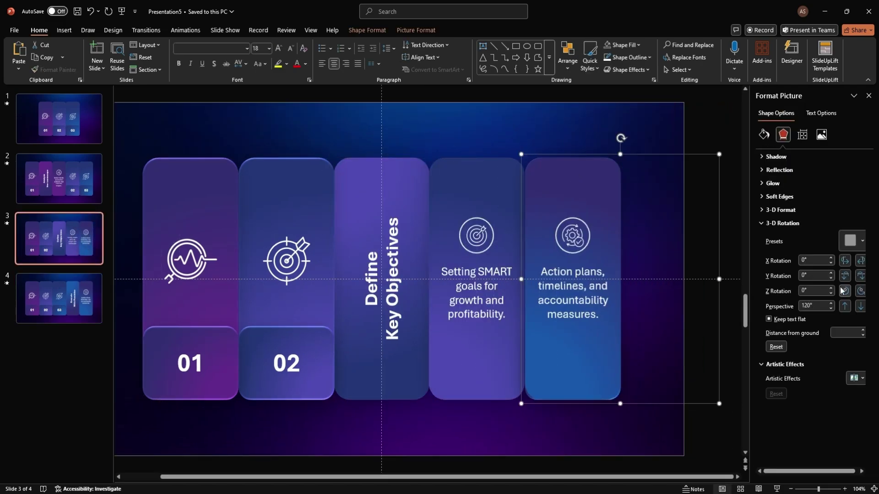
click(860, 260)
click(860, 260)
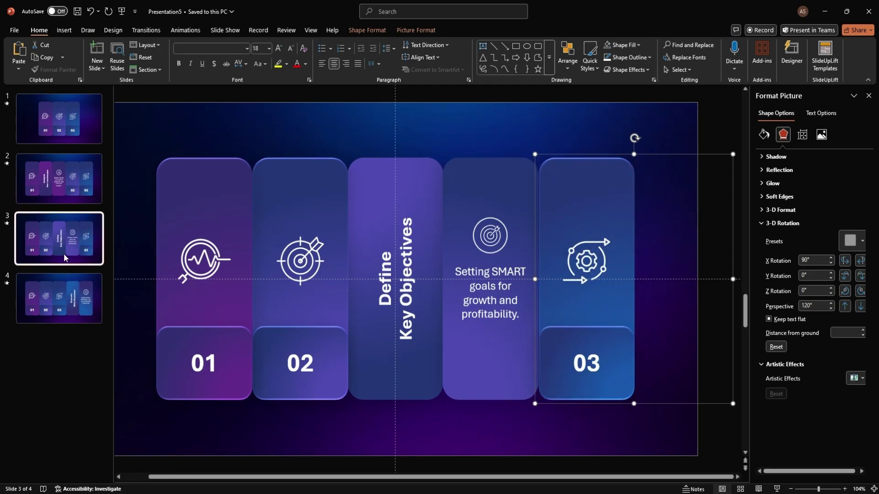
Duplicate slide 4 and shift all the cards and panels on the copy one card width to the right
click(62, 310)
key(ctrl+d)
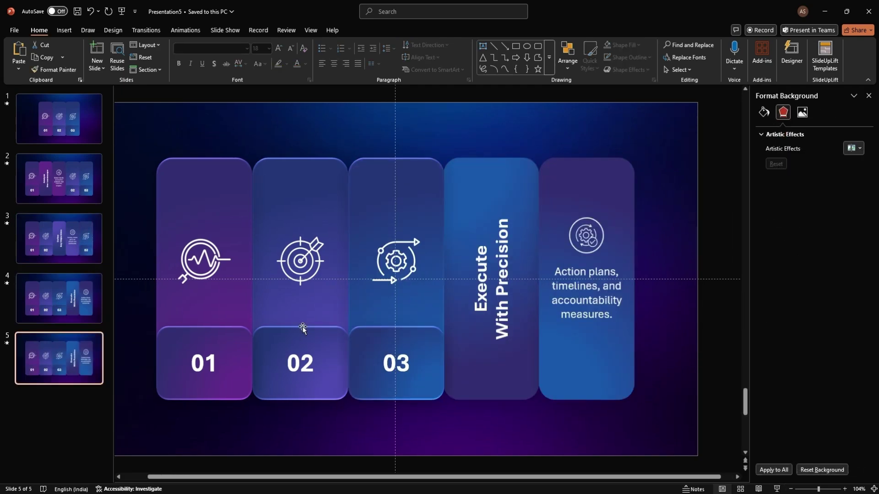
click(415, 198)
click(396, 185)
shift+click(302, 185)
shift+click(206, 185)
click(481, 179)
shift+click(567, 195)
shift+click(396, 193)
shift+click(302, 190)
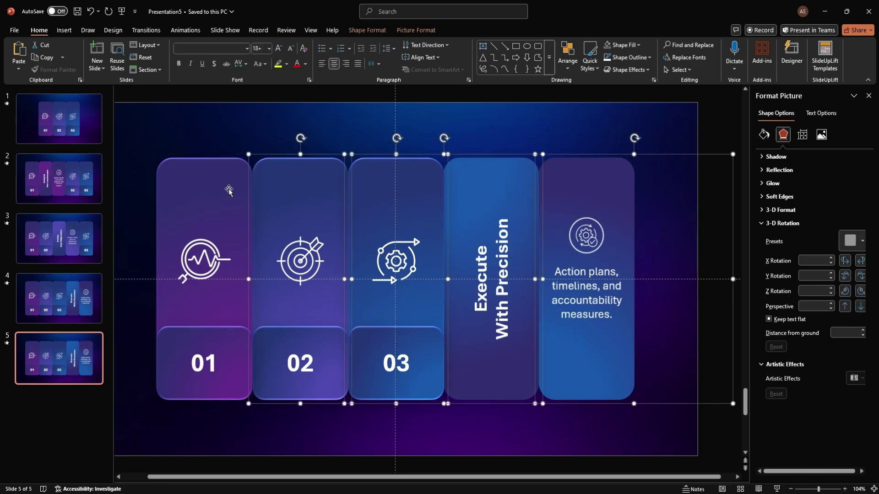
shift+click(211, 189)
drag(305, 193, 398, 194)
key(Right)
key(Right)
click(461, 144)
Move the "Action plans" description panel on slide 5 over card 03
click(712, 194)
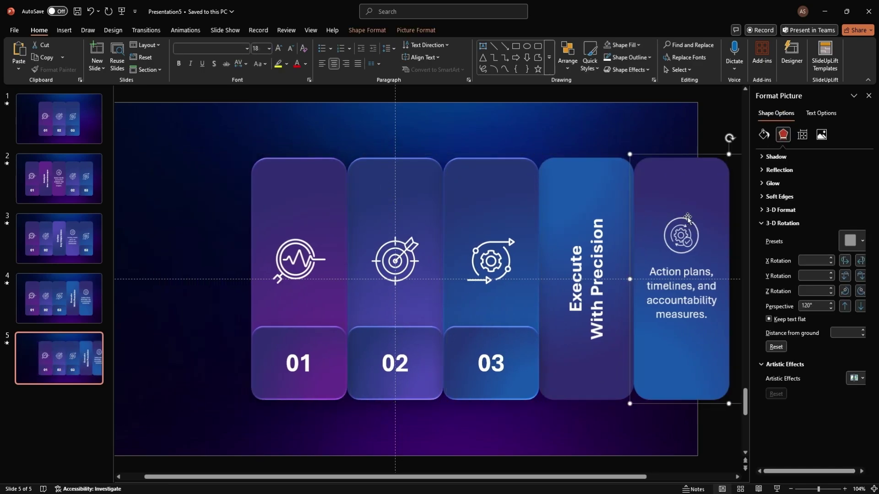
drag(711, 194, 554, 199)
right_click(587, 194)
click(620, 302)
key(ctrl+z)
Rotate the "Execute With Precision" heading panel on slide 5 edge-on with 3-D X rotation
right_click(577, 168)
click(621, 264)
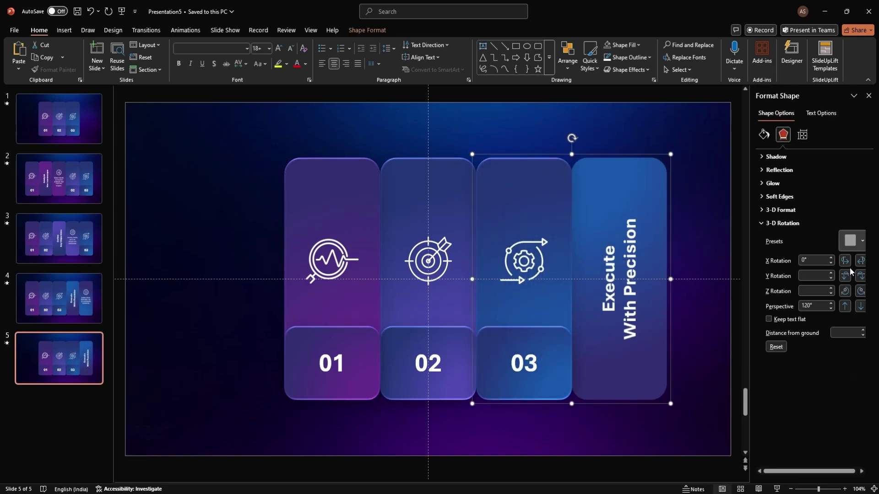
click(845, 260)
click(844, 261)
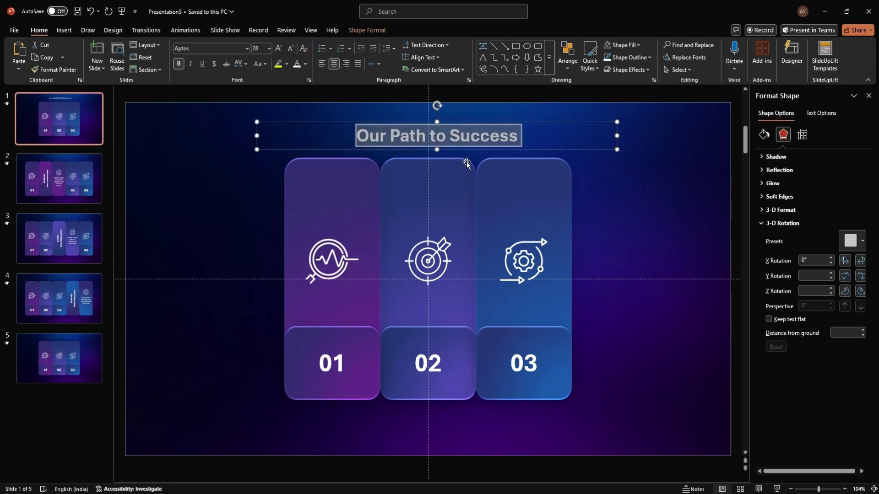
Centre the "Our Path to Success" title above the cards on slide 1 and copy it for the following slide
drag(453, 122, 439, 119)
key(ctrl+c)
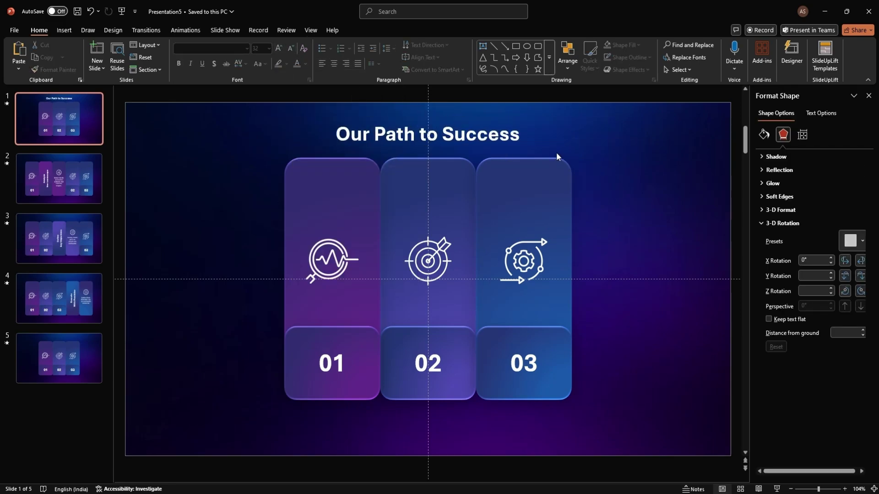
key(Page_Down)
key(ctrl+v)
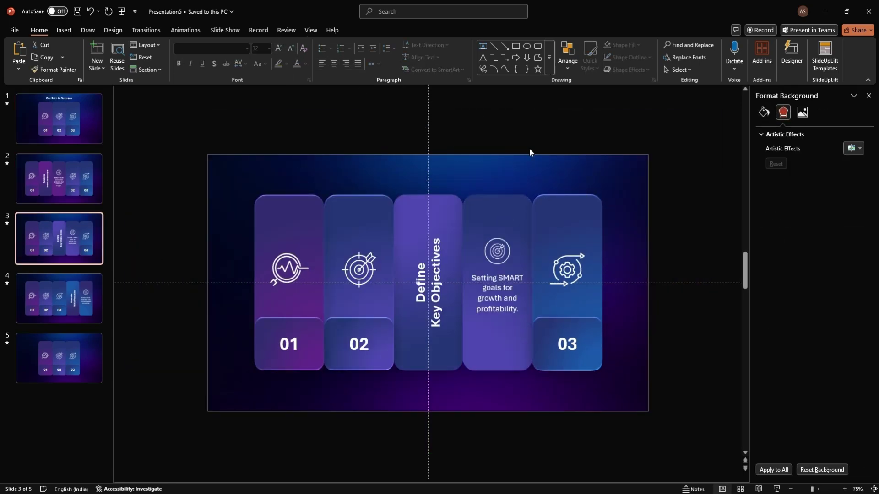